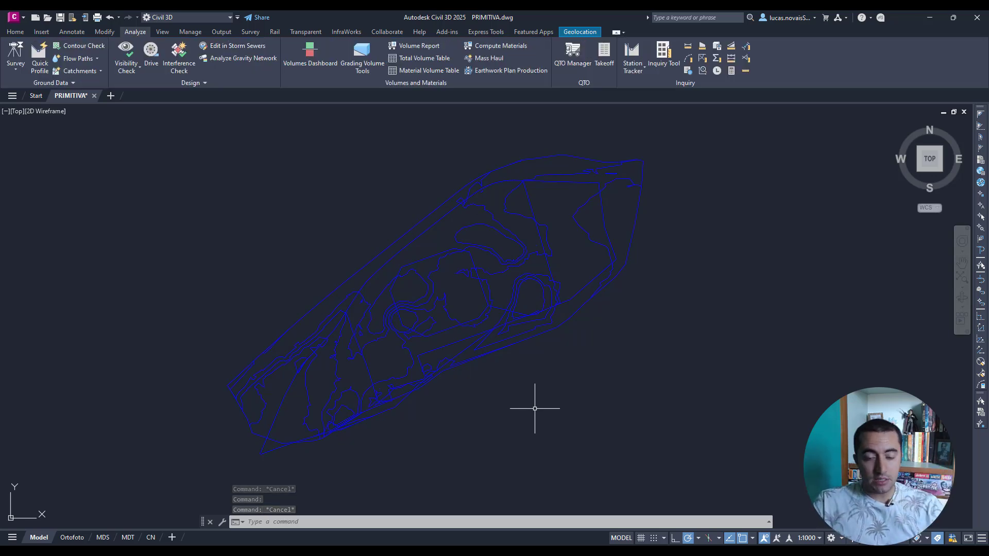
click(265, 442)
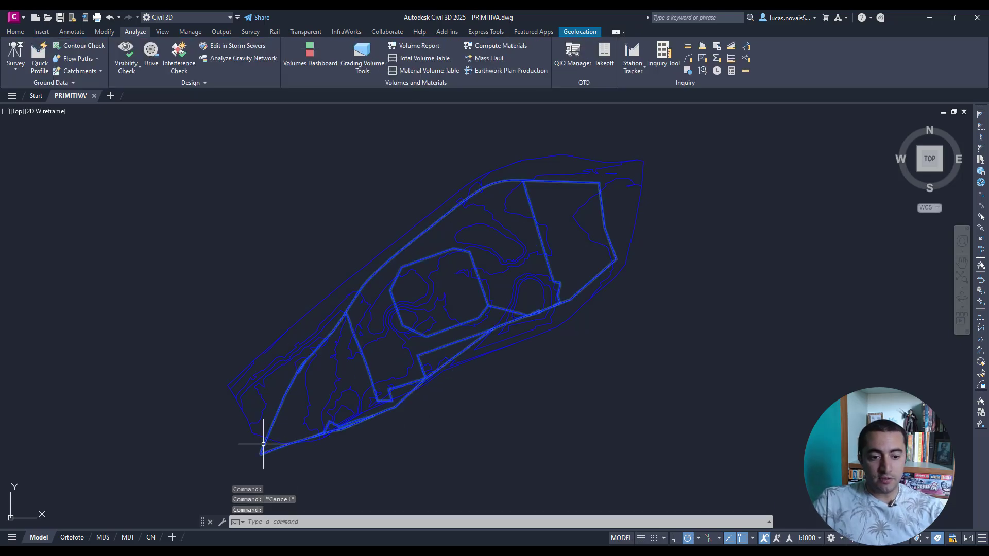
key(Escape)
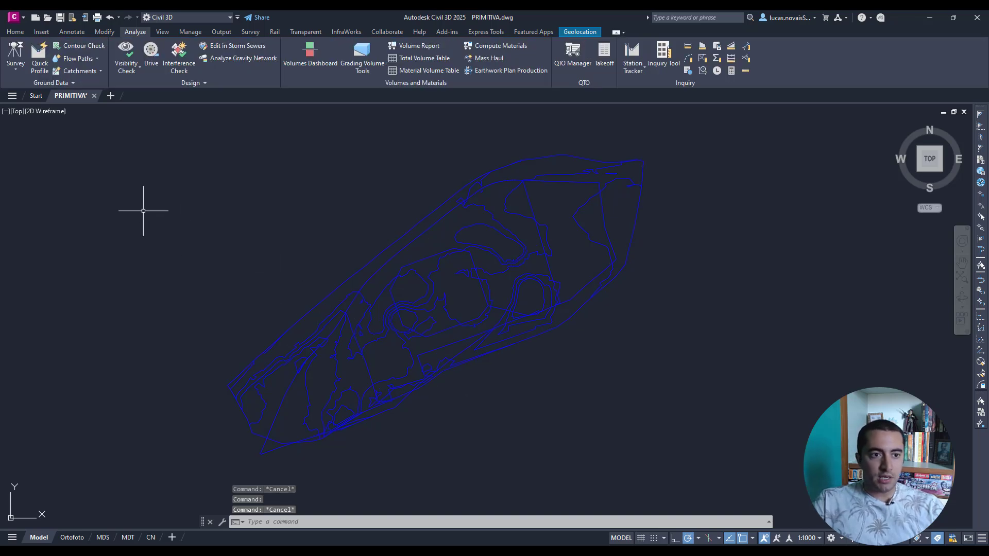
Show the Toolspace and expand the drawing's Surfaces collection to identify the PRIMITIVA and TERRAPLANAGEM (1) surfaces
click(17, 34)
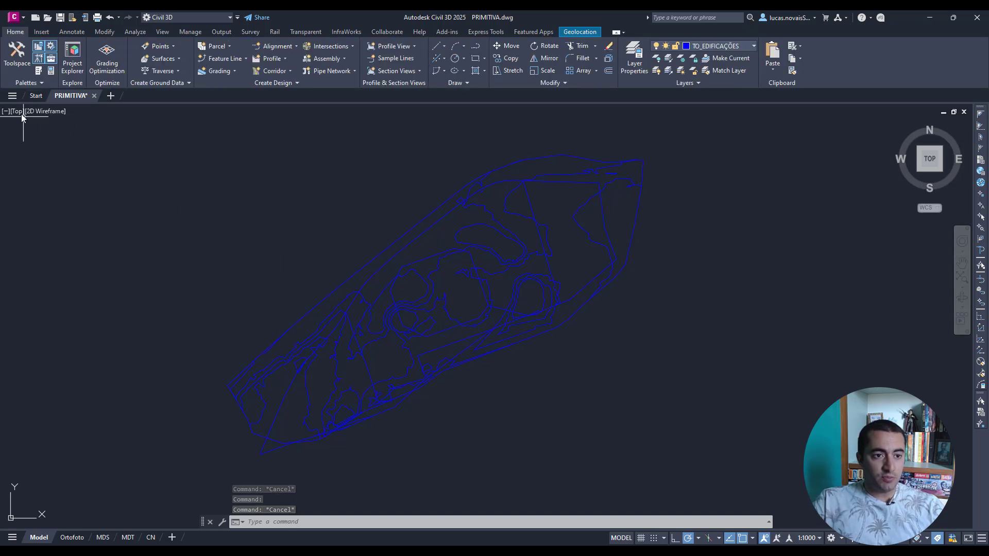
click(17, 56)
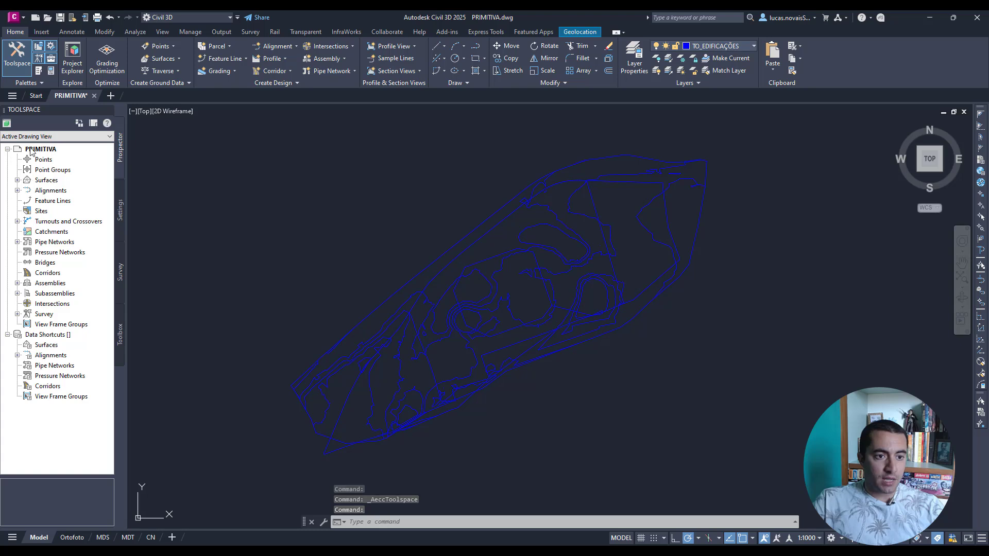
click(17, 179)
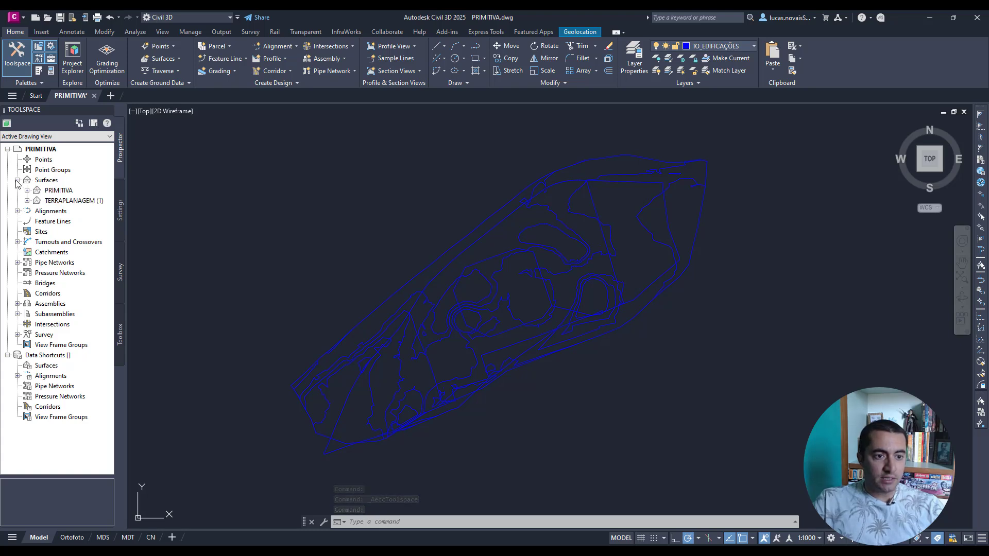
click(54, 192)
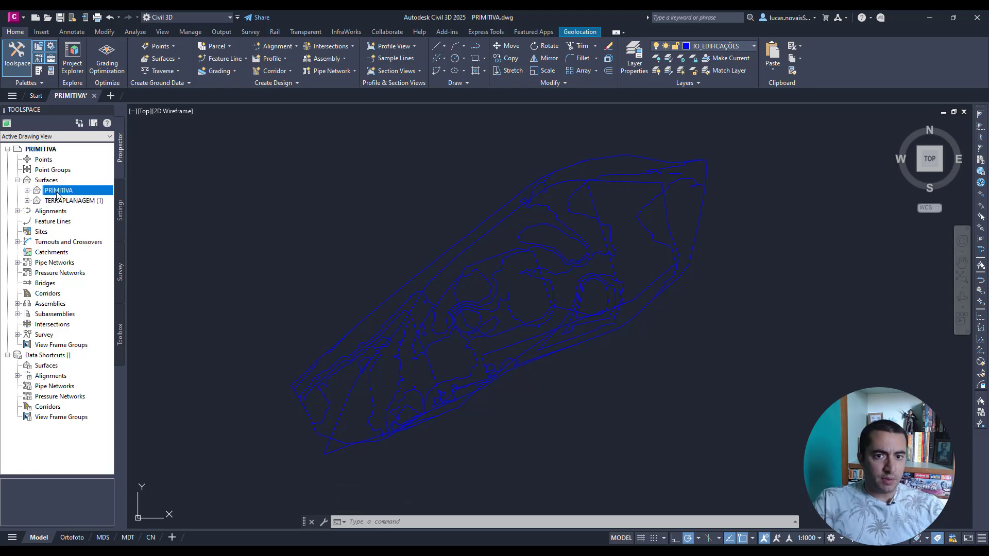
click(58, 201)
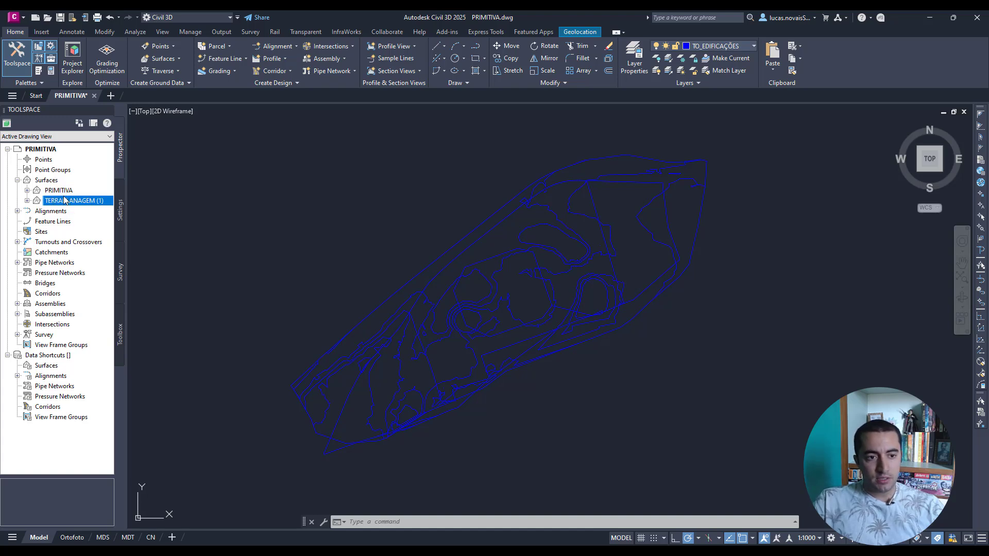
click(62, 189)
click(62, 201)
click(63, 189)
click(63, 200)
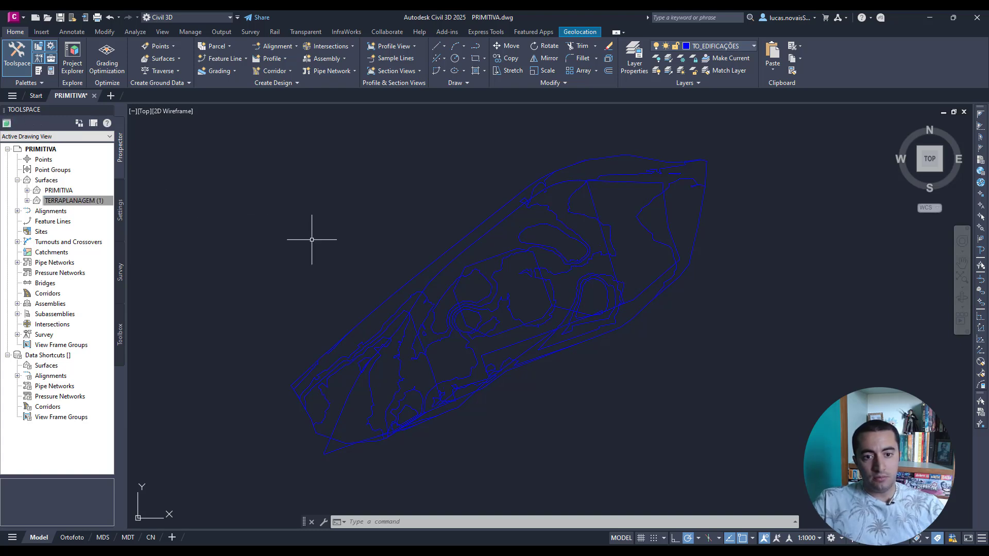
middle_drag(366, 218, 351, 217)
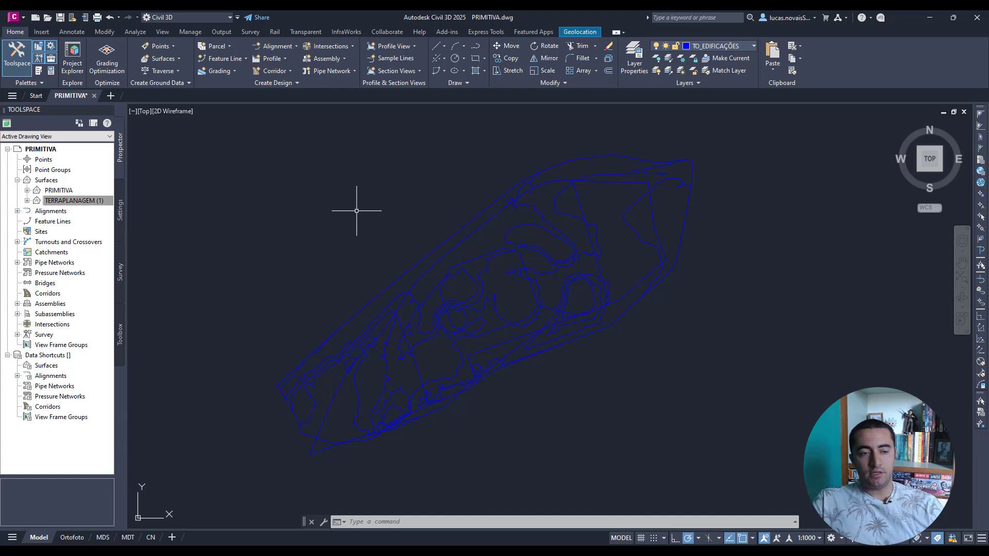
Start a new TIN volume surface from the Volumes Dashboard and name it VOLUME CORTE E ATERRO
click(136, 33)
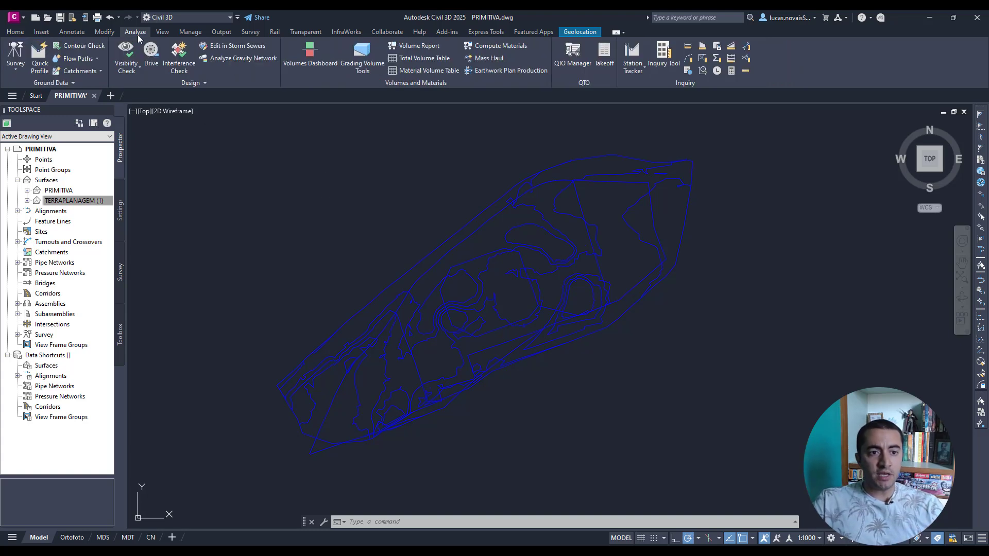
click(316, 66)
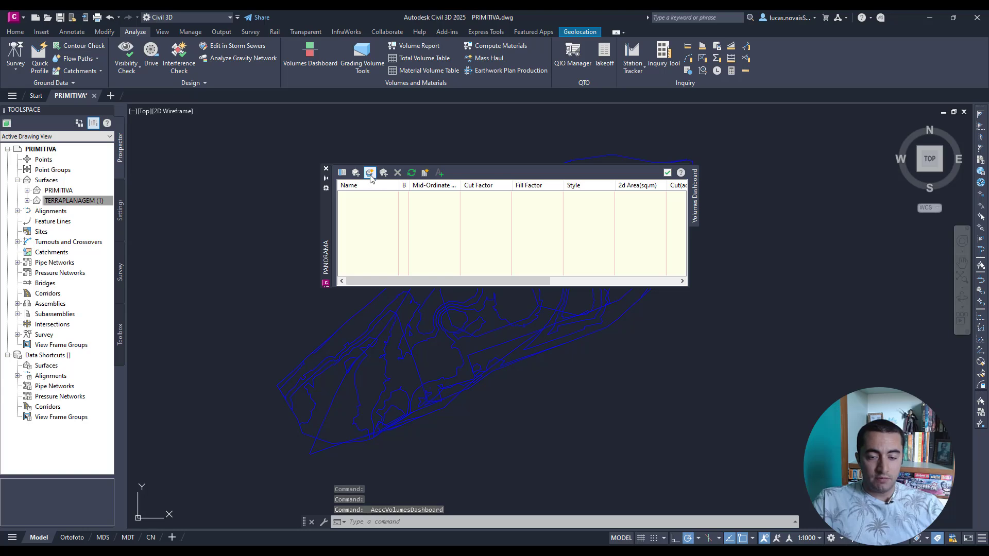
click(369, 173)
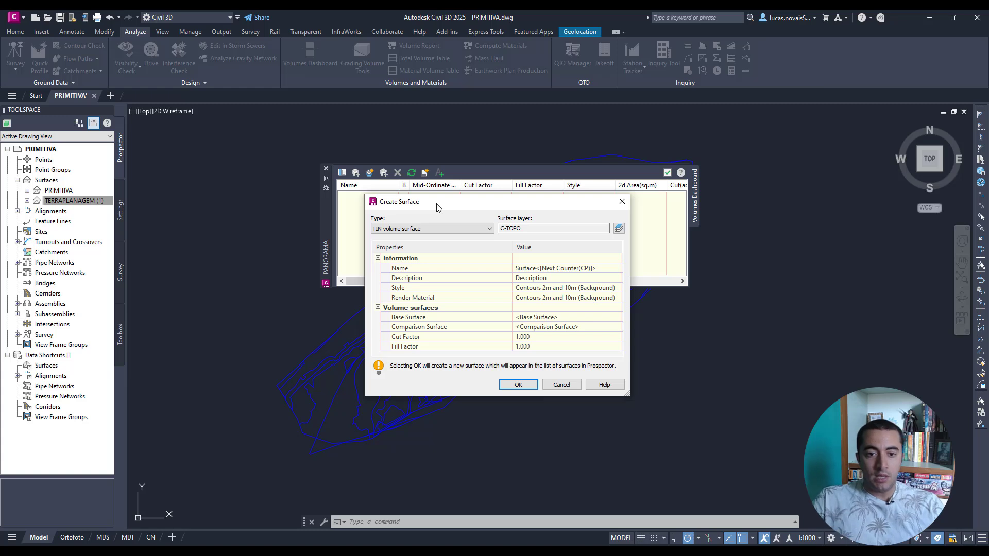
click(567, 273)
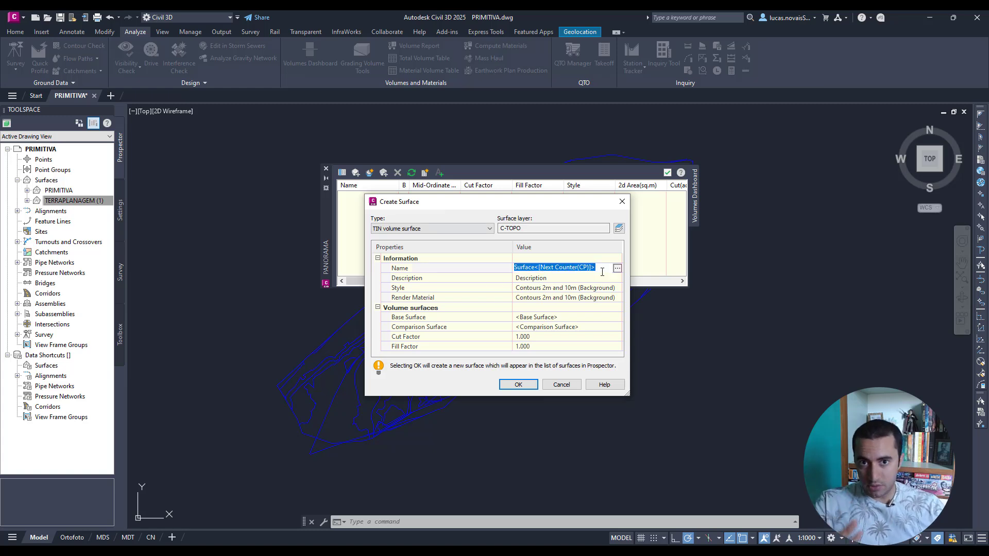
text(VOLUME CORTE E ATERRO)
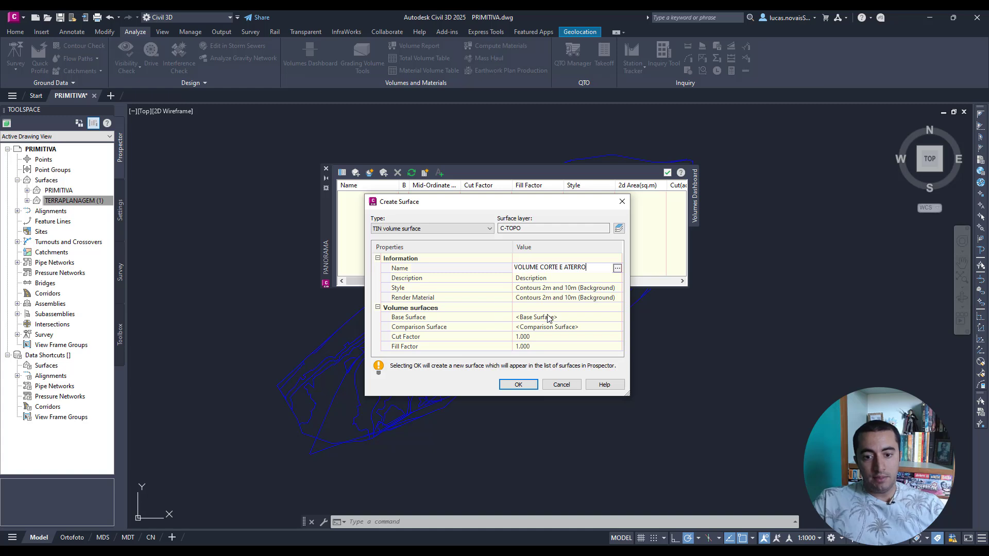
Create the volume surface with PRIMITIVA as the base surface and TERRAPLANAGEM (1) as the comparison surface
click(612, 318)
click(616, 318)
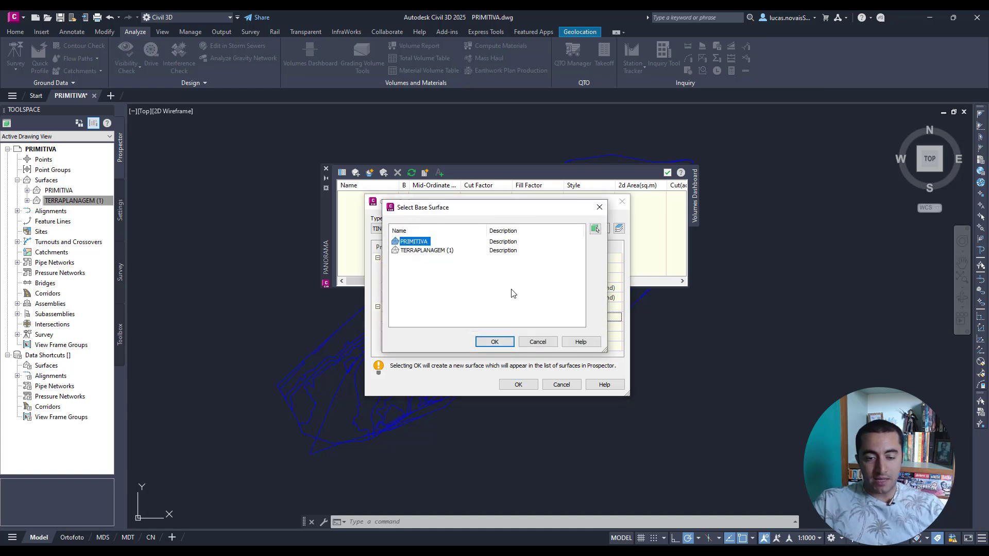
click(488, 341)
click(613, 328)
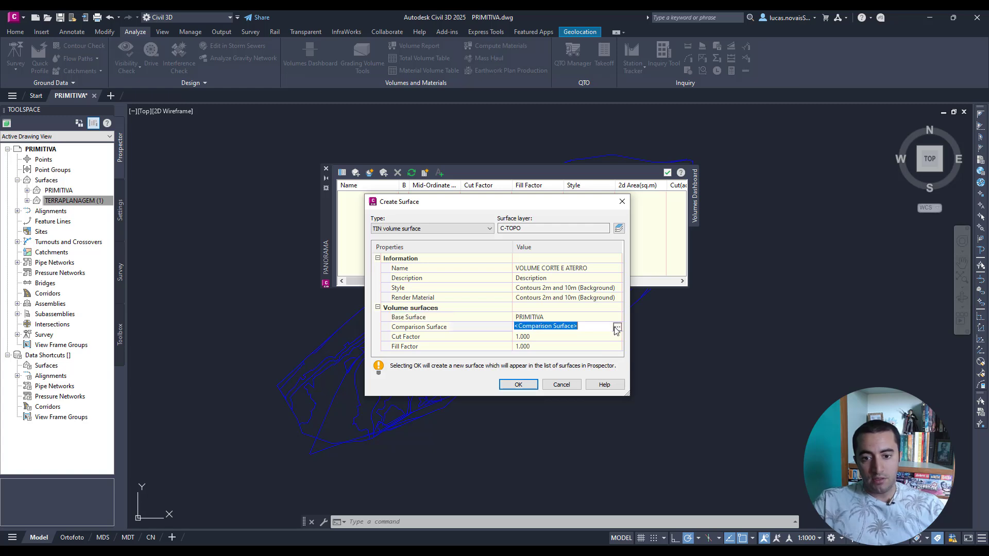
click(616, 328)
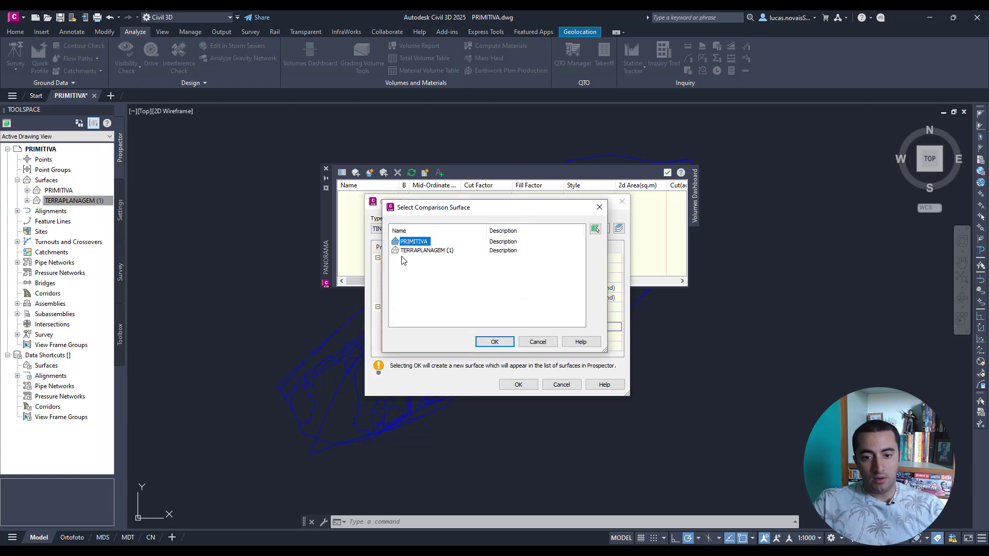
click(423, 251)
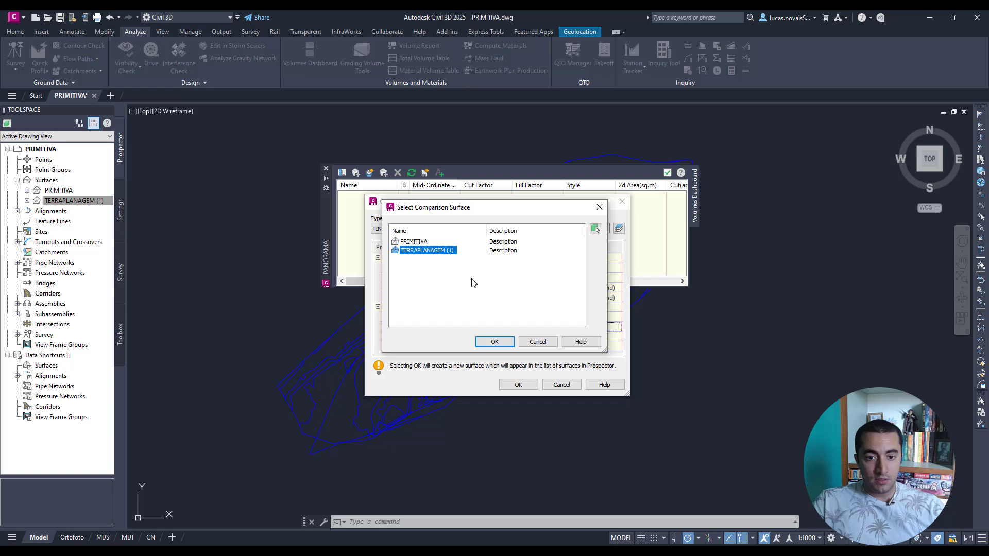
click(502, 341)
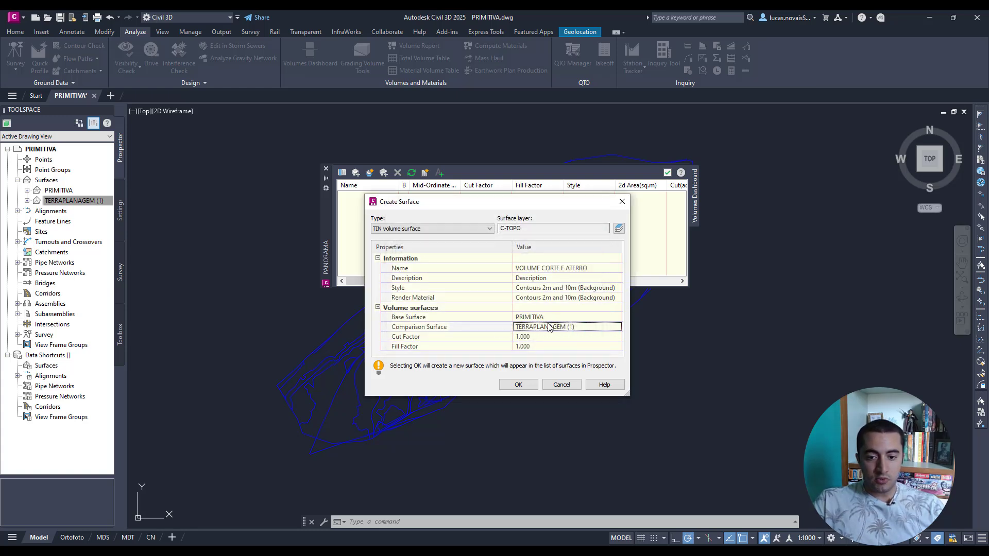
click(520, 384)
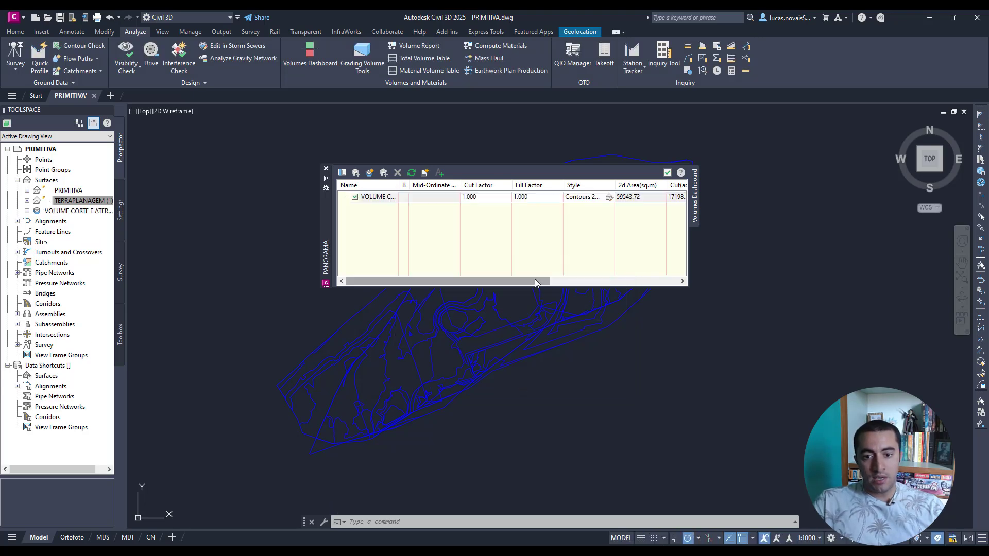
Review the cut, fill and net volumes of the new volume surface and close the Volumes Dashboard
drag(534, 281, 663, 281)
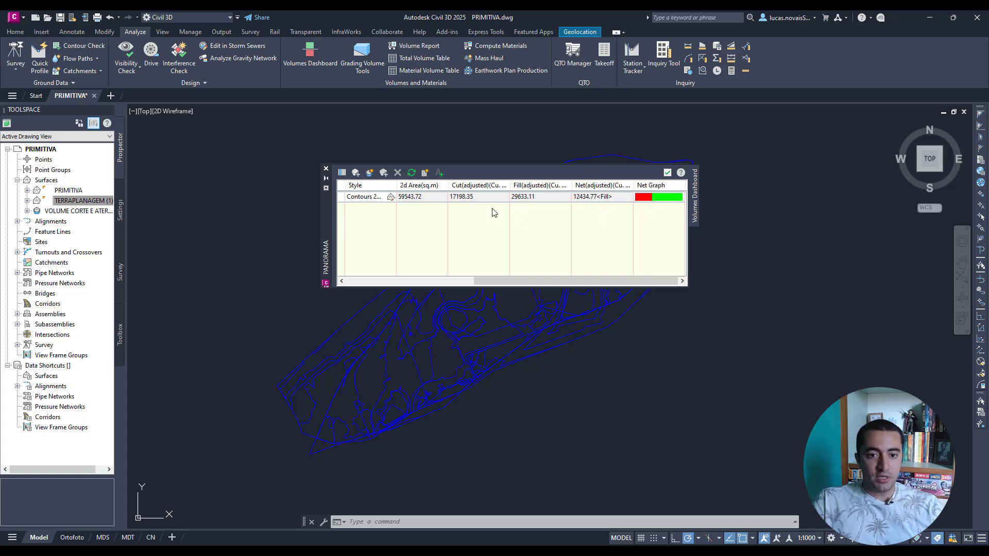
drag(511, 280, 377, 269)
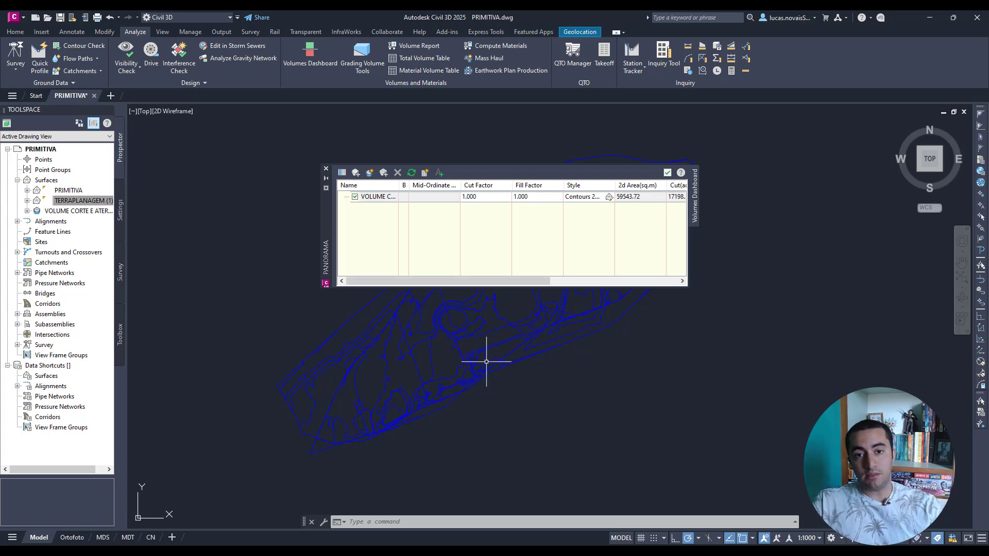
click(589, 283)
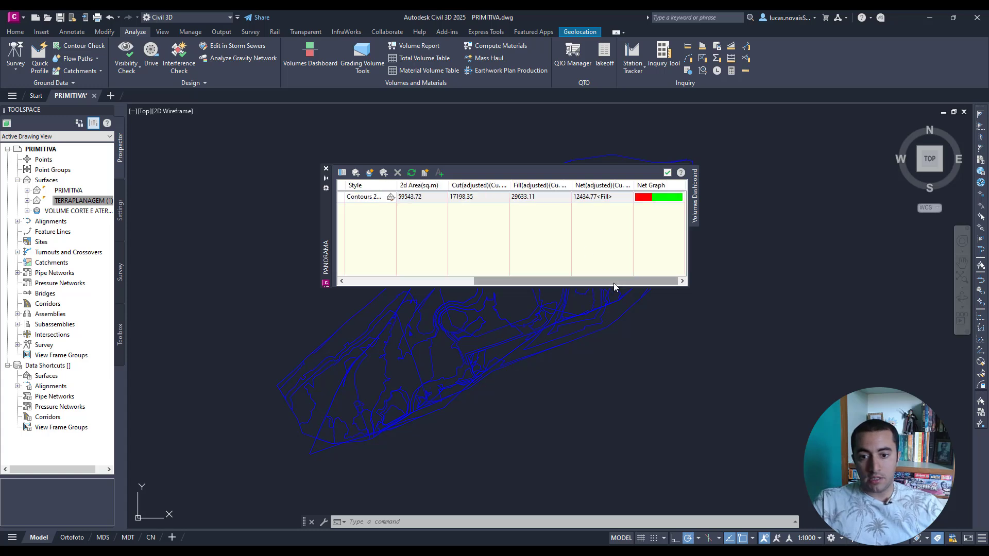
click(667, 174)
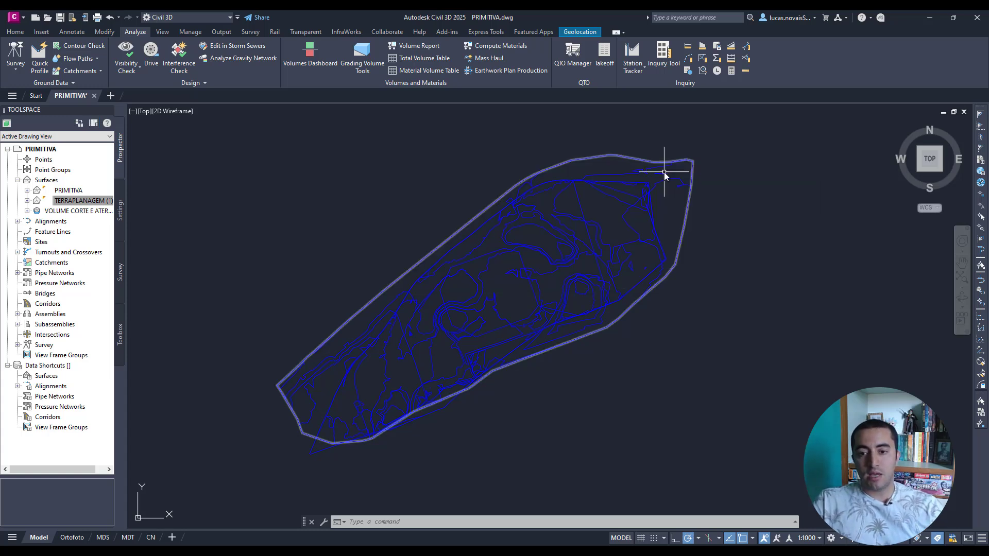
mouse_move(494, 365)
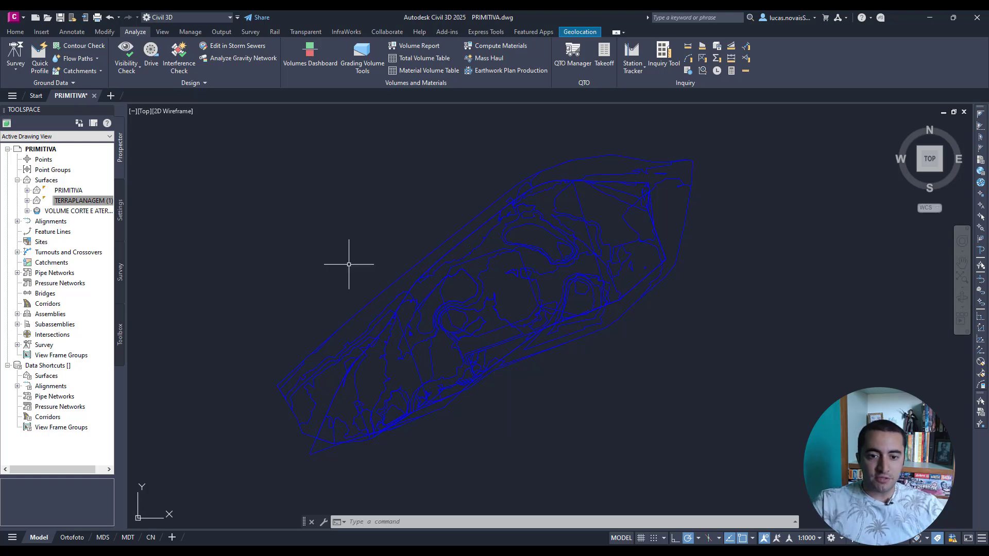
Add a dynamic Elevations legend table for the VOLUME CORTE E ATERRO surface in the empty area southeast of the terrain
click(415, 280)
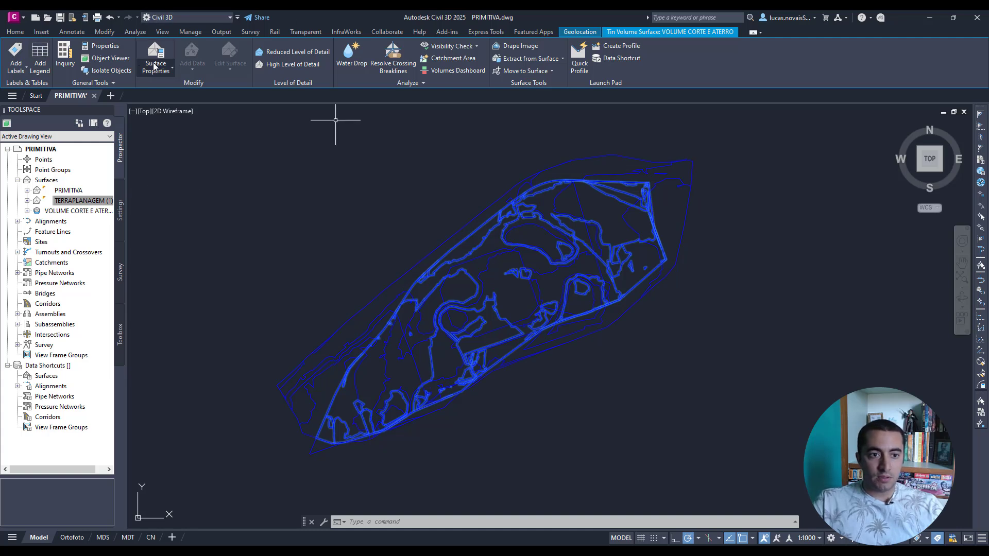
click(39, 63)
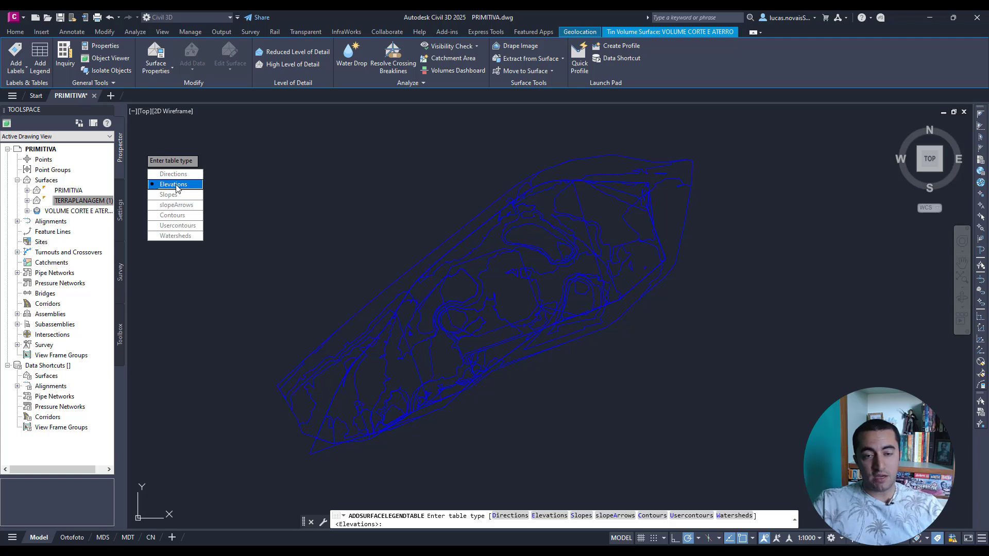
click(175, 185)
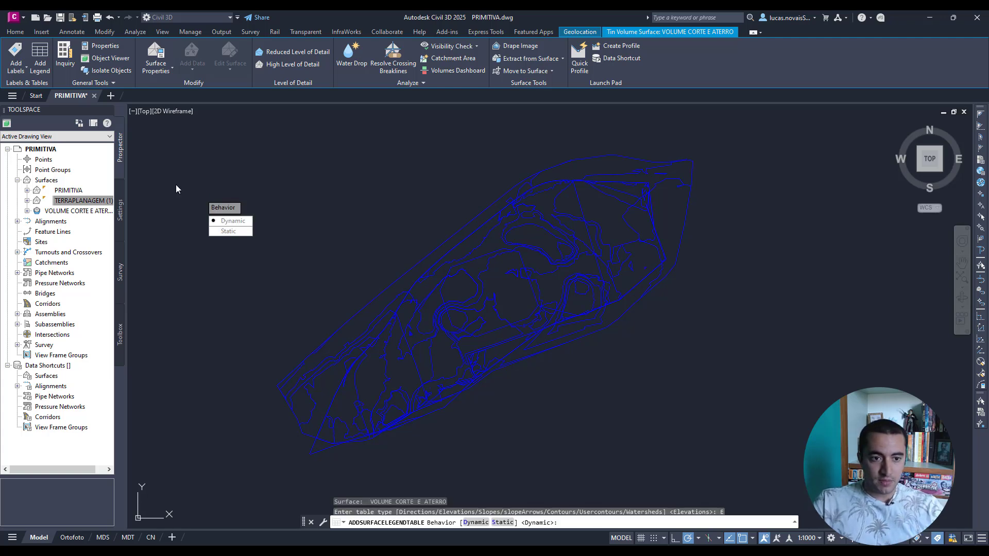
click(241, 227)
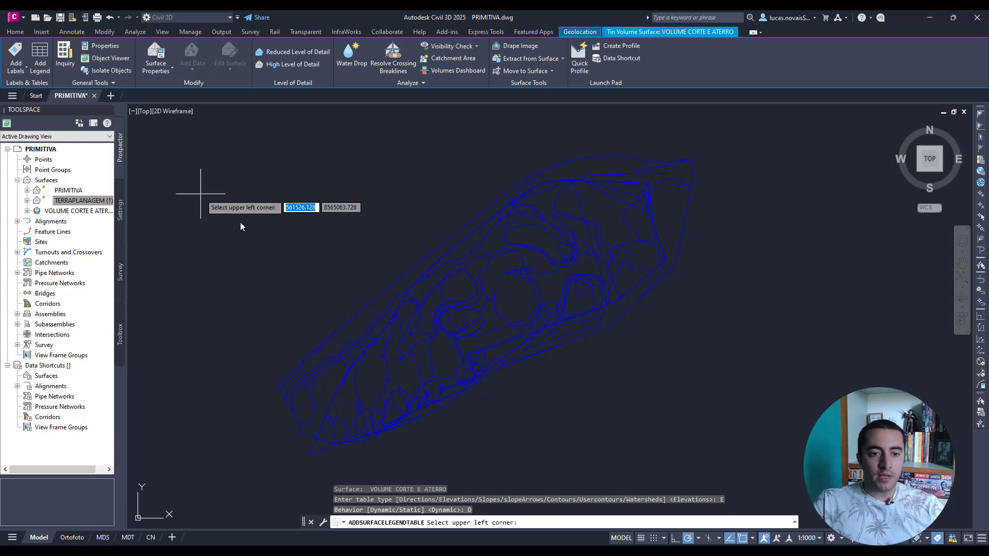
click(545, 376)
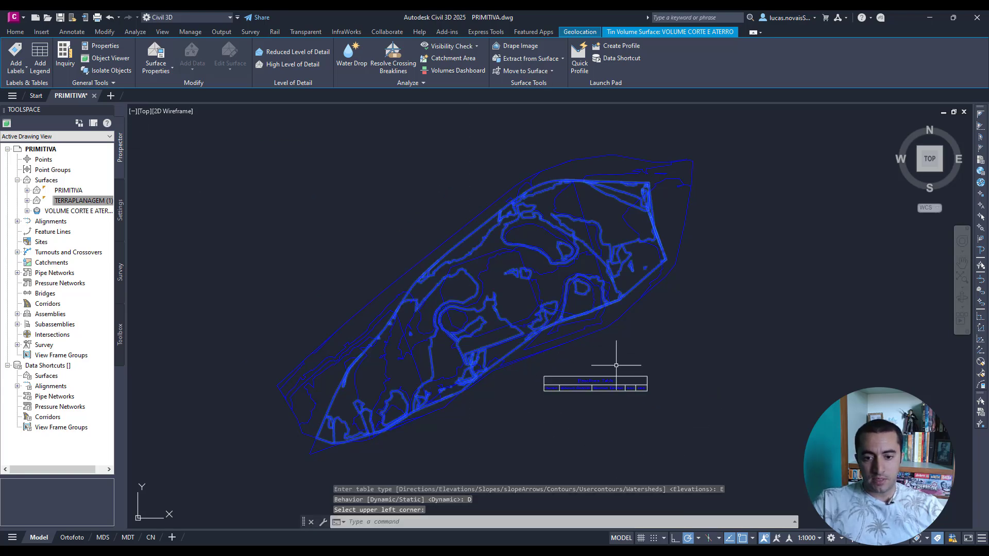
scroll(610, 403, up, 5)
scroll(671, 386, up, 2)
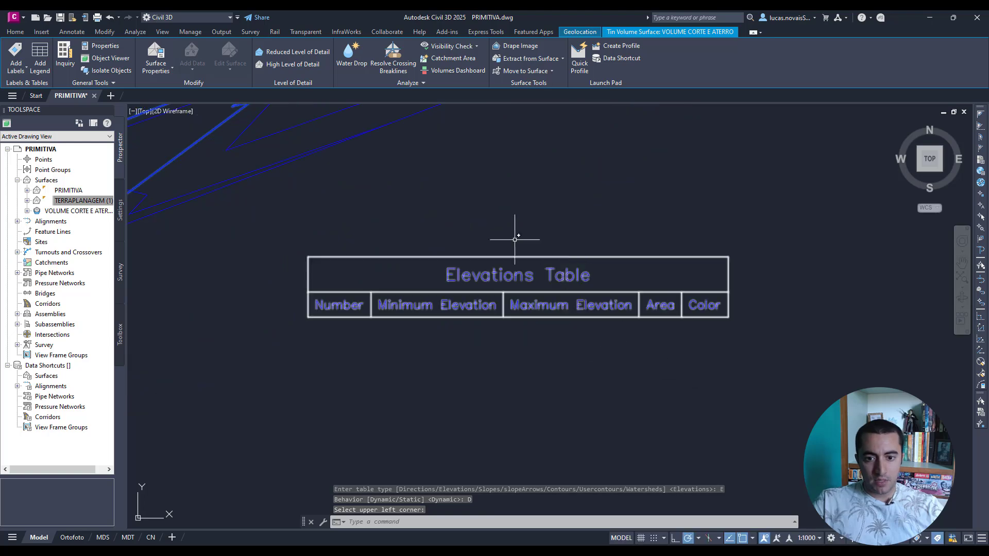
scroll(441, 265, down, 4)
scroll(466, 278, up, 4)
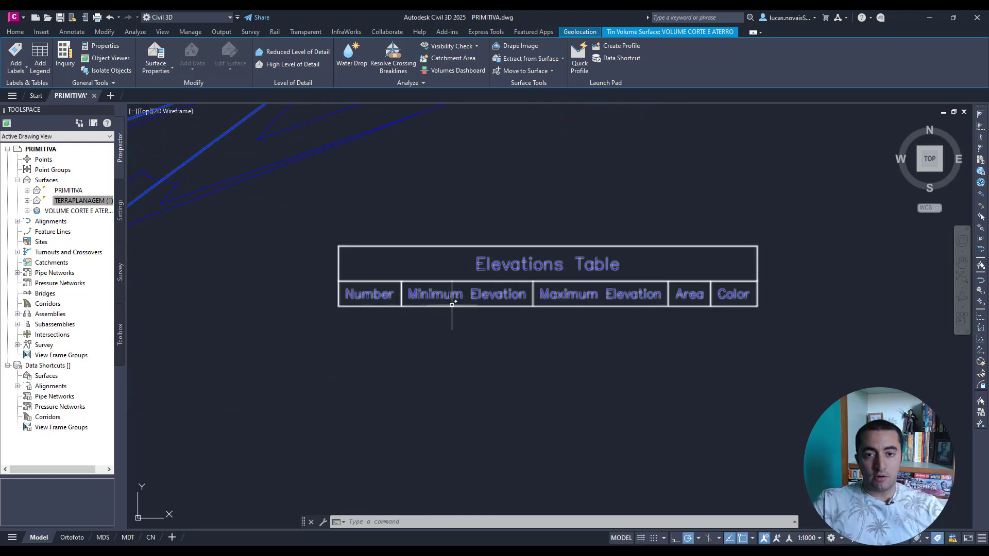
scroll(454, 309, down, 5)
middle_drag(454, 312, 504, 336)
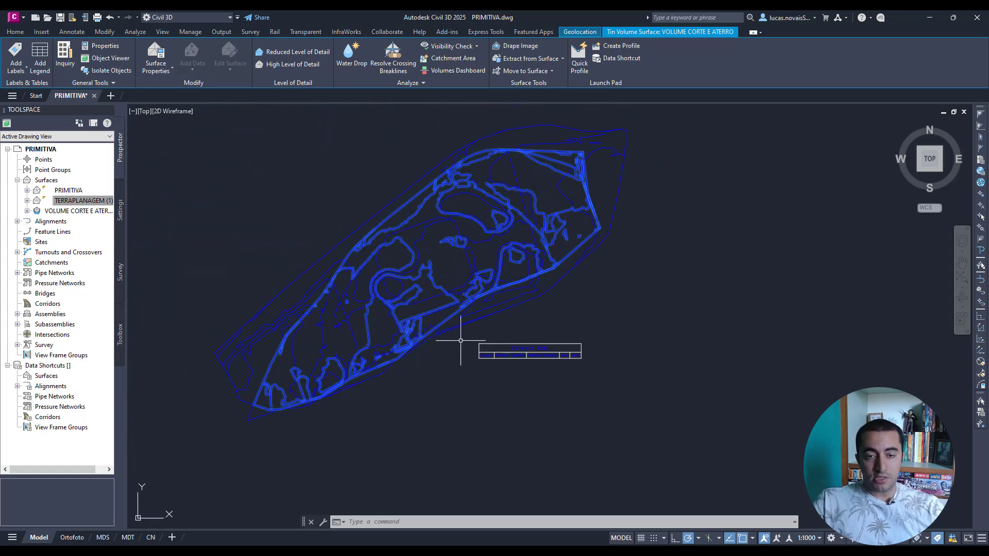
key(Escape)
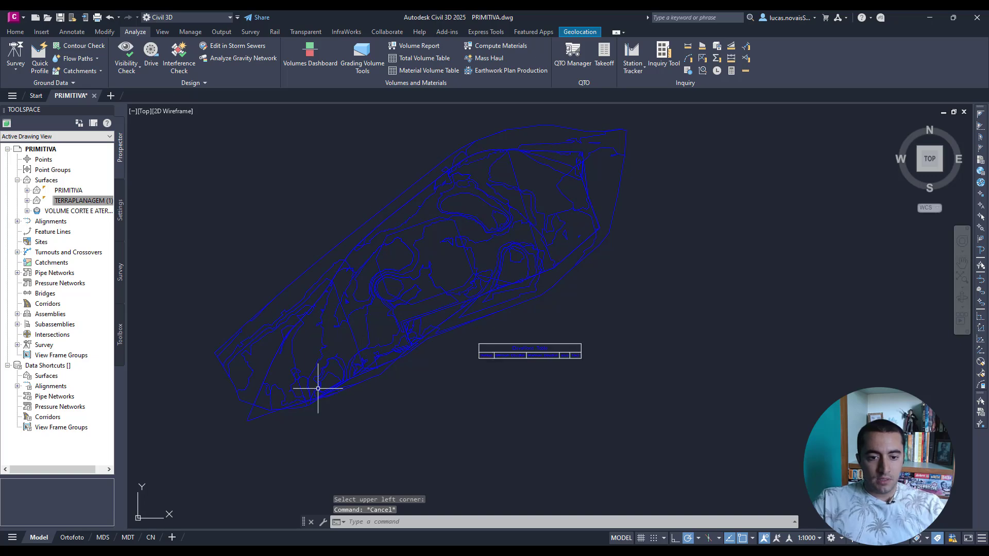
Edit the surface style of the VOLUME CORTE E ATERRO surface to display Elevations in the Plan view direction
click(272, 404)
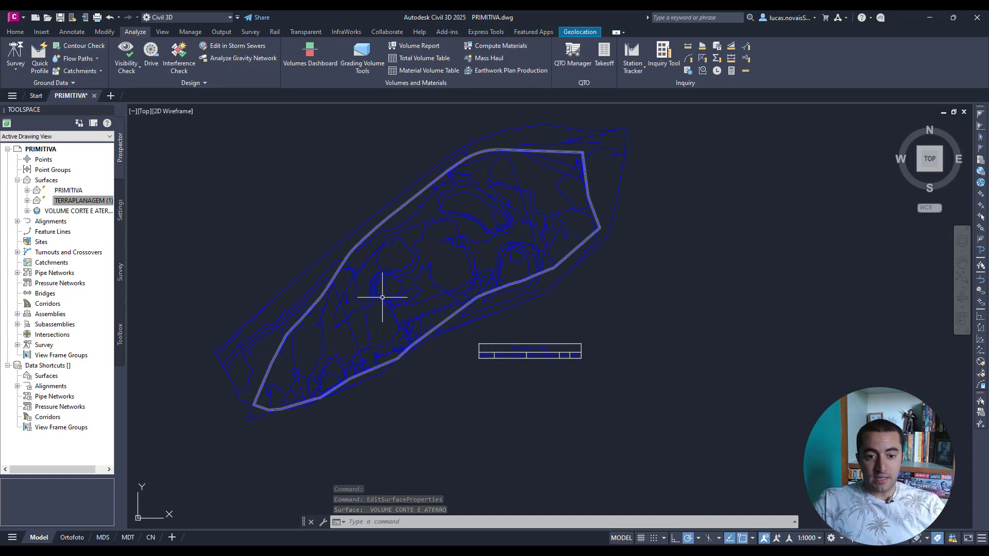
click(382, 297)
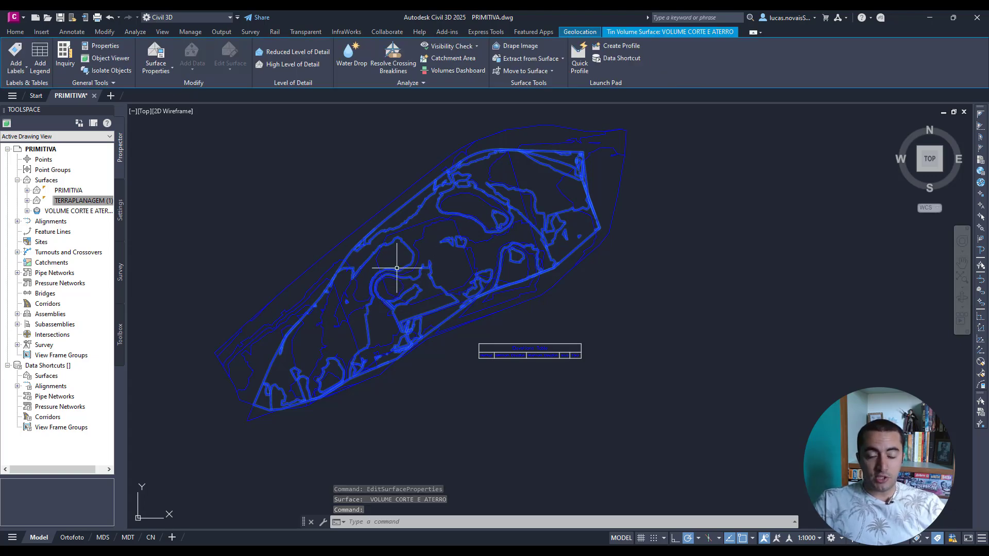
right_click(395, 279)
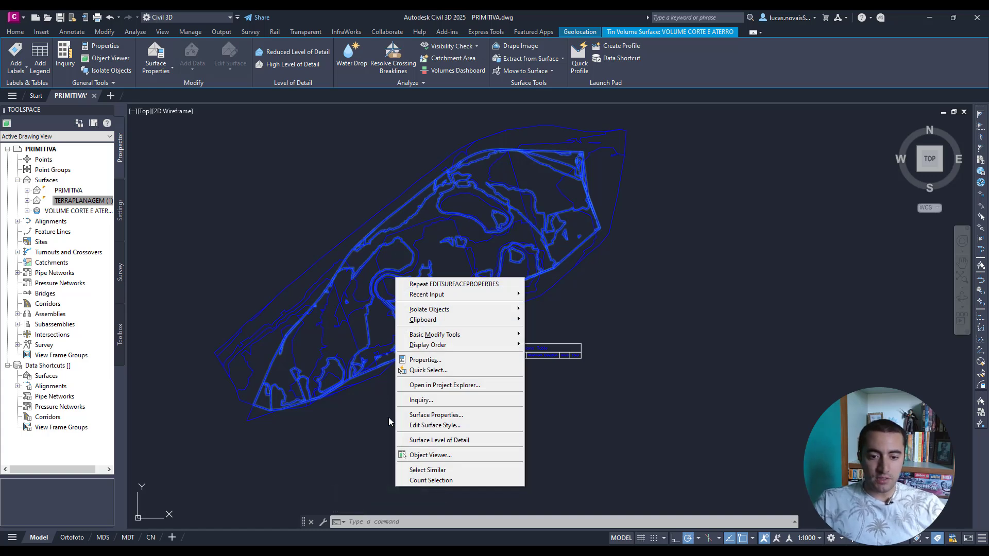
click(443, 426)
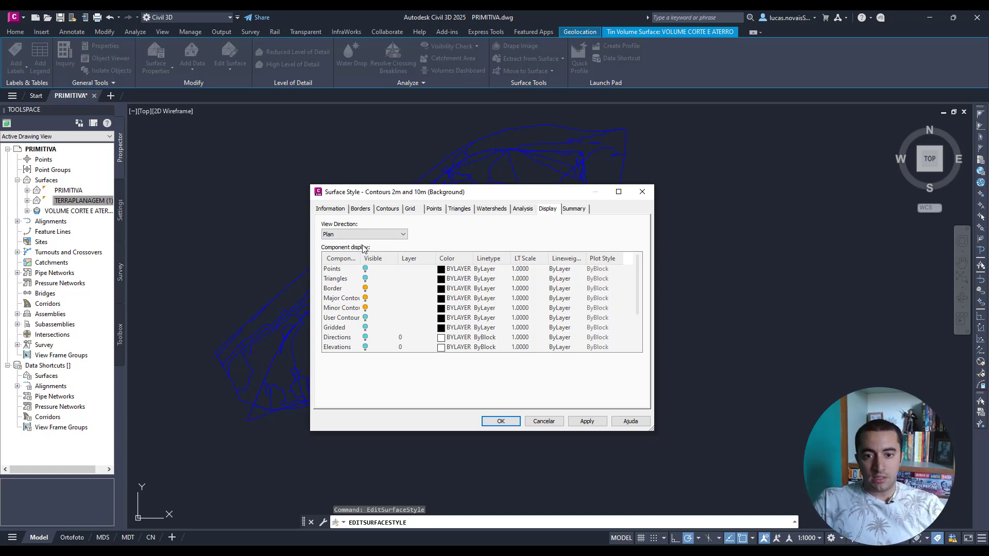
drag(397, 197, 385, 165)
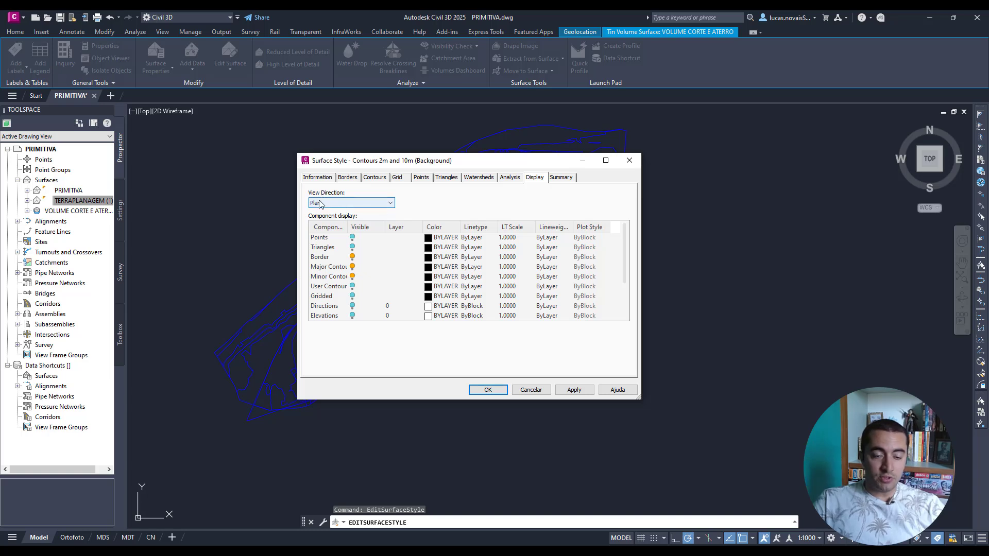
click(352, 315)
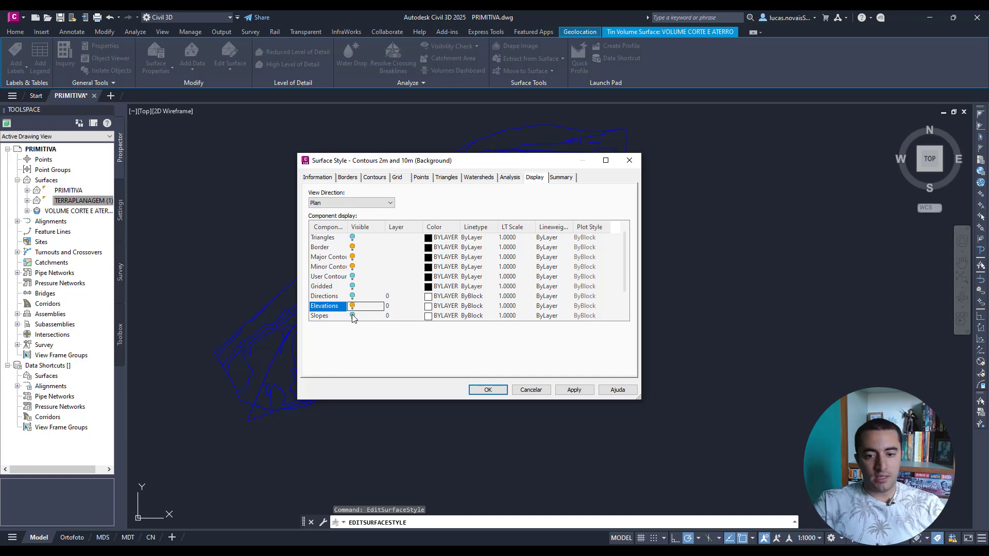
drag(470, 160, 674, 114)
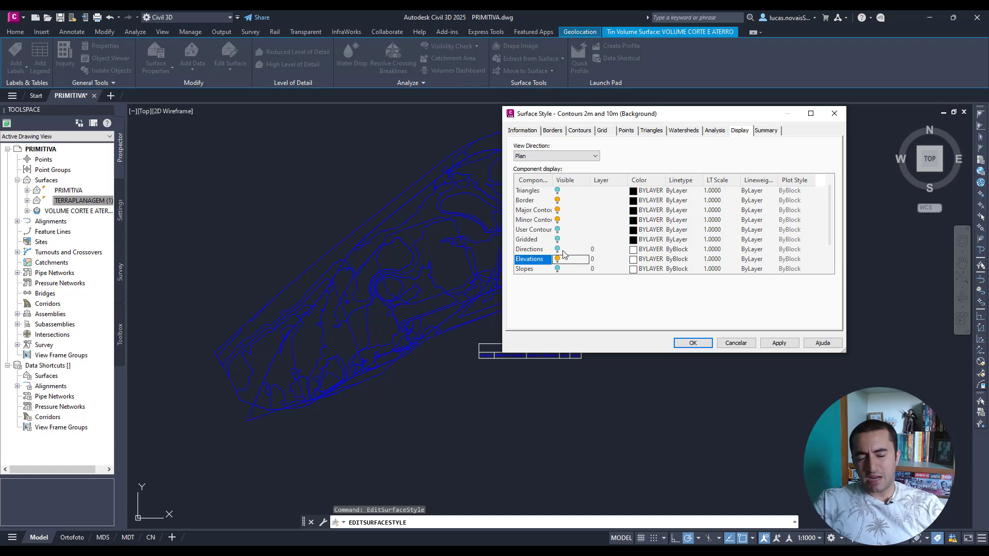
For the Model view direction, show Elevations and the major and minor contours, and hide Triangles
click(536, 156)
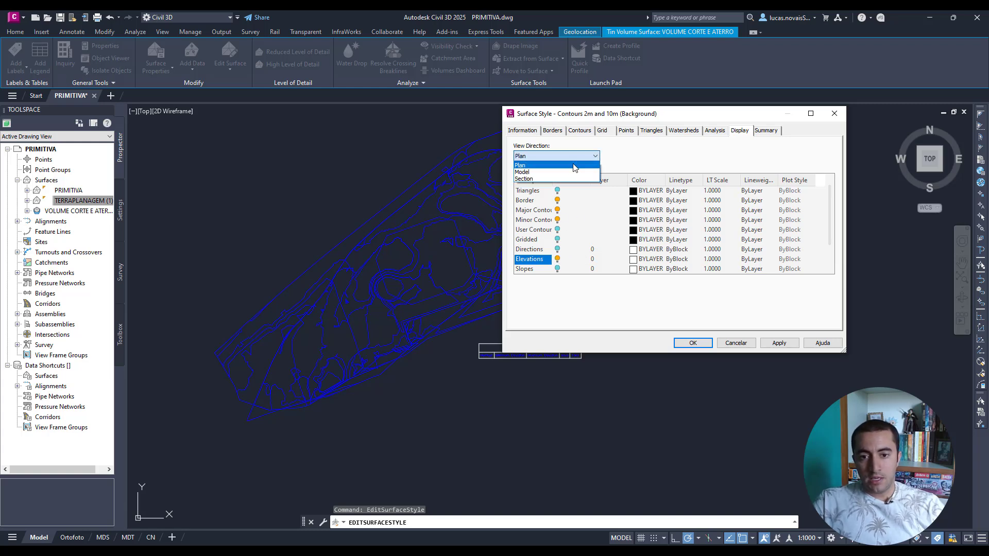
click(534, 174)
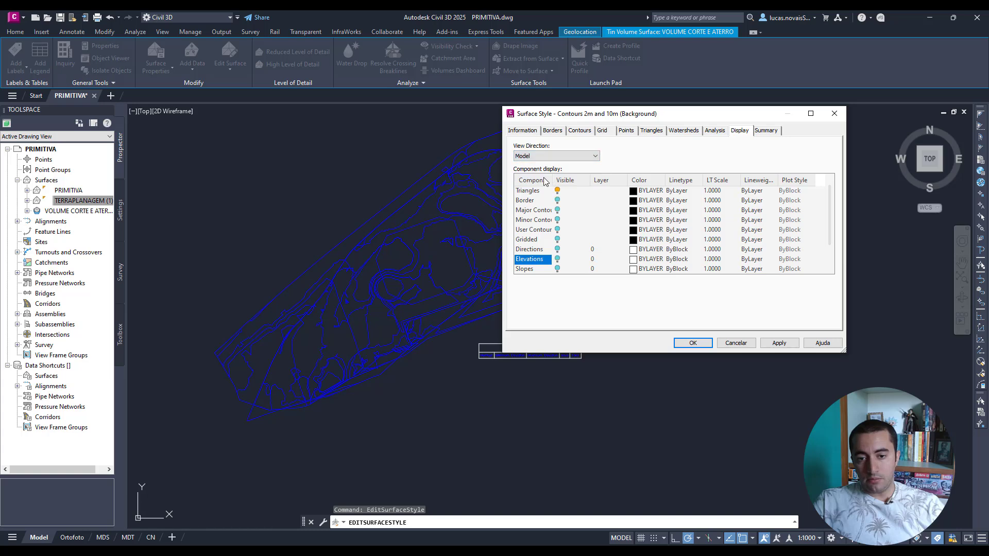
click(558, 260)
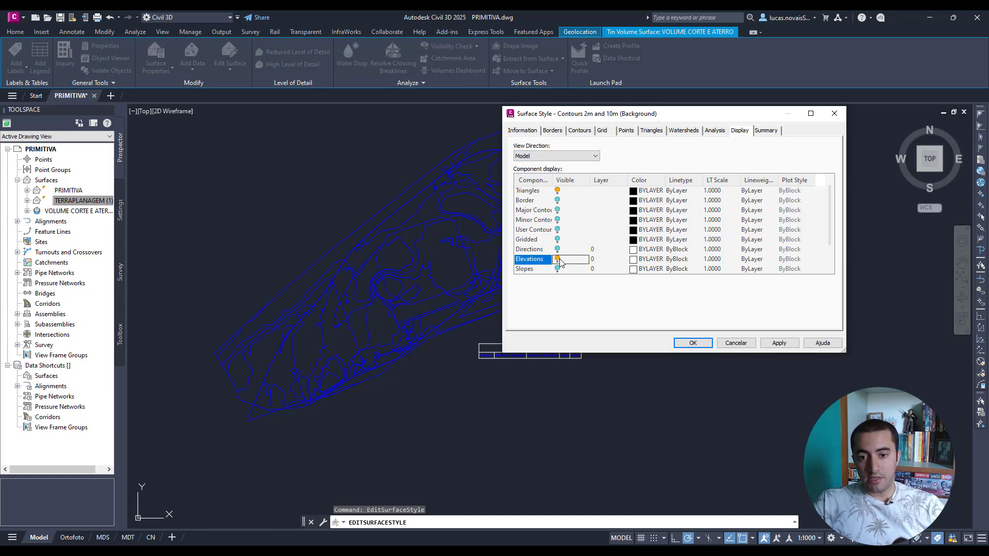
click(558, 192)
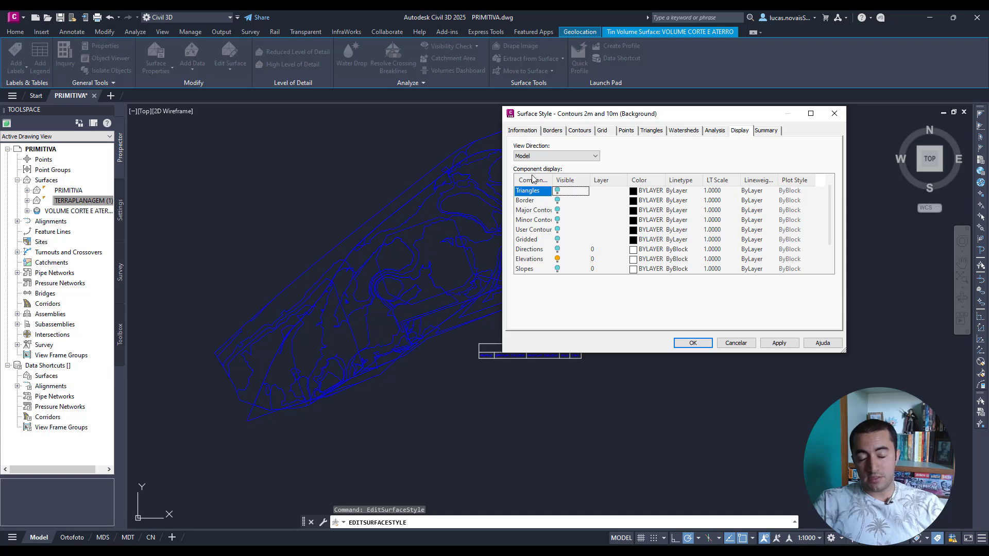
click(558, 210)
click(558, 220)
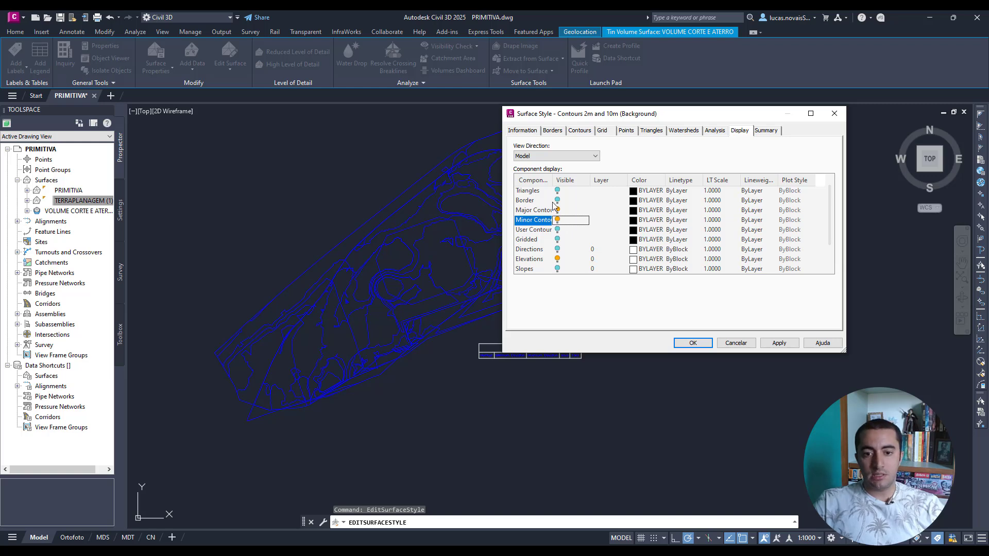
Return the style's view direction to Plan and apply the surface style changes
click(576, 156)
click(572, 171)
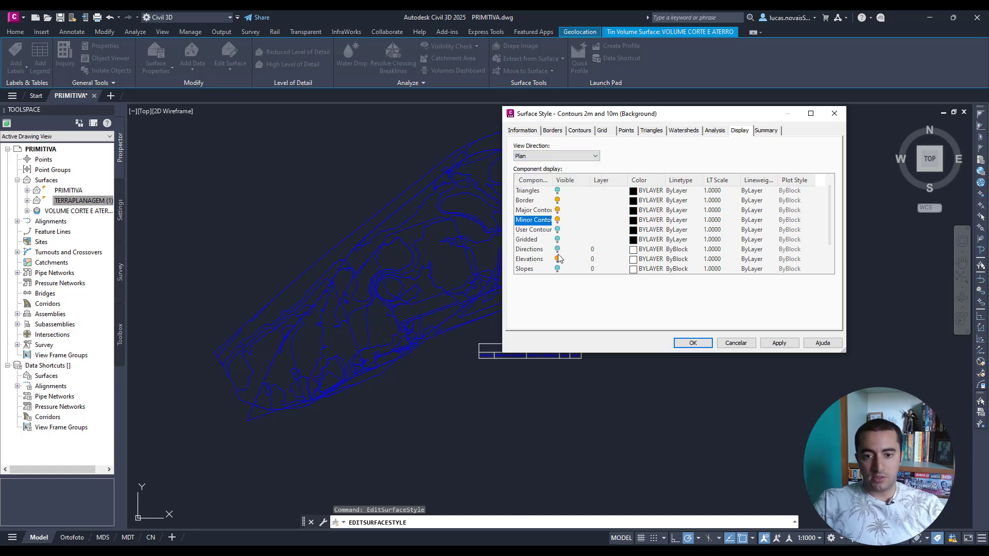
click(777, 344)
click(692, 343)
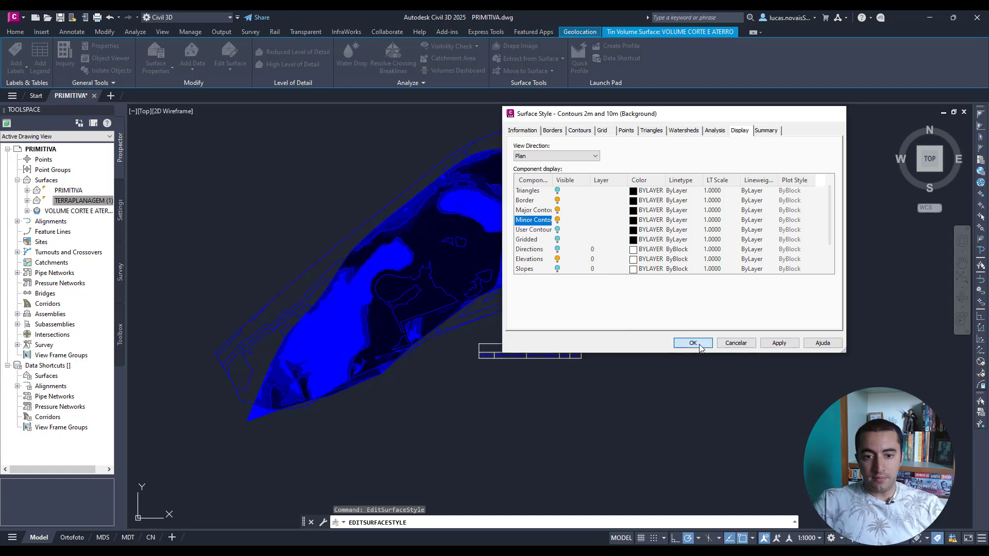
middle_drag(568, 321, 587, 318)
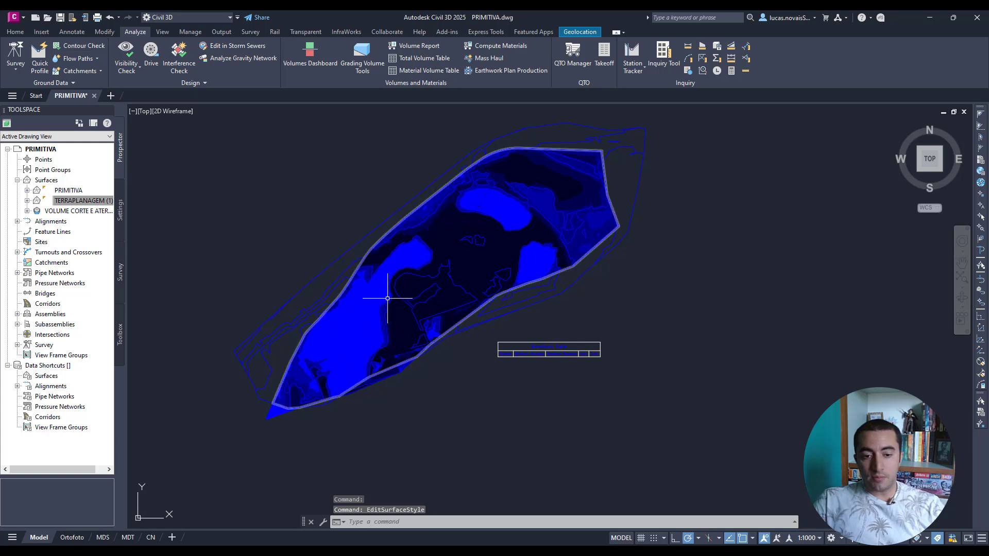
Open the surface properties of the VOLUME CORTE E ATERRO surface at its Elevations analysis
mouse_move(388, 298)
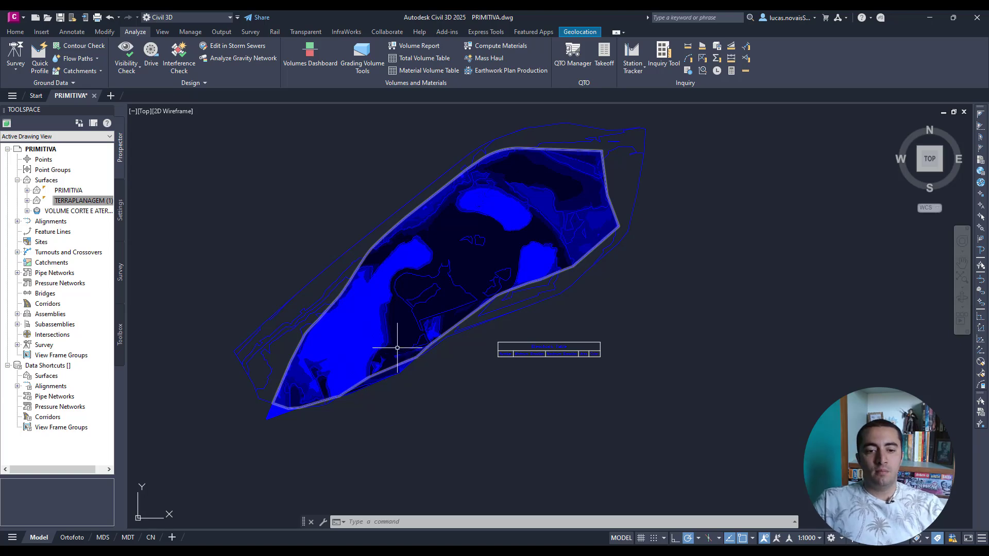
click(395, 286)
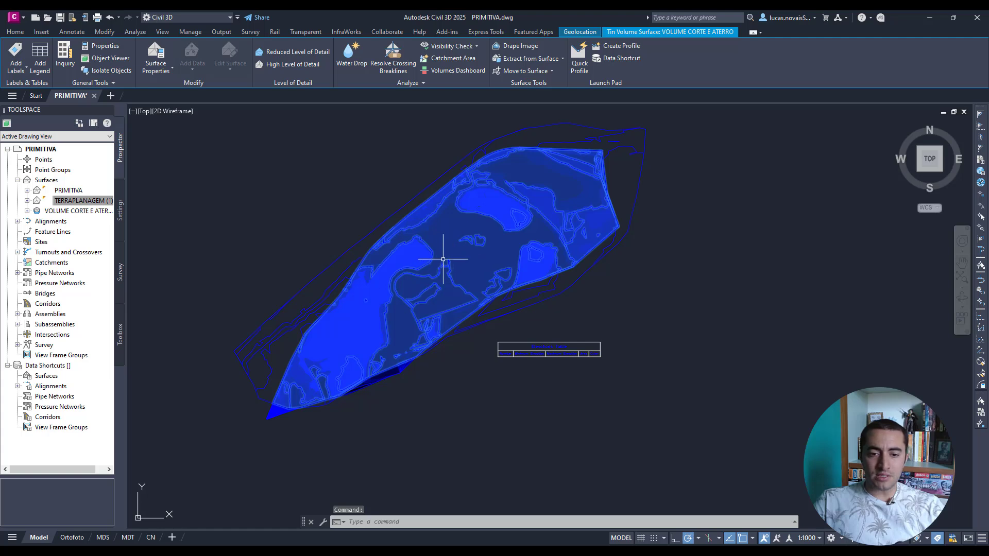
mouse_move(408, 275)
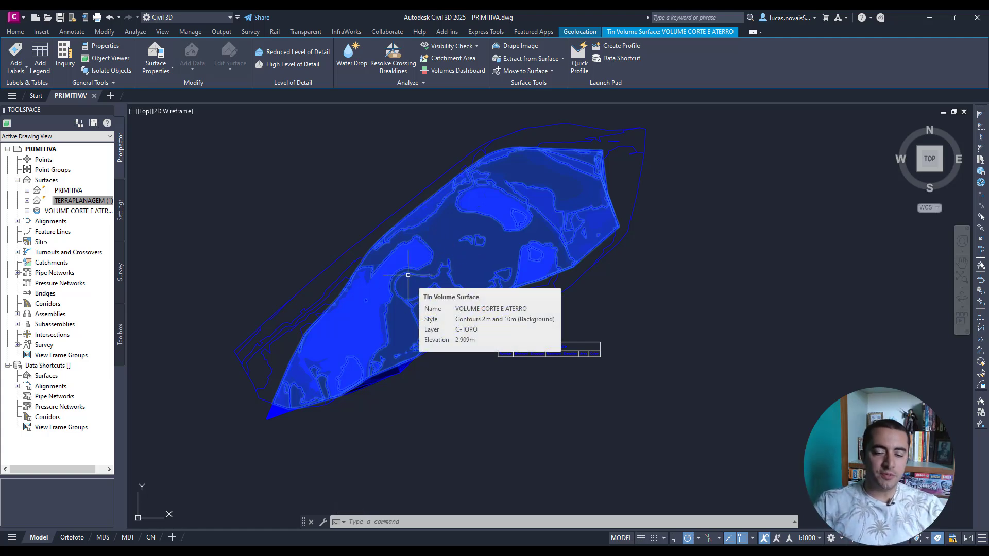
right_click(408, 275)
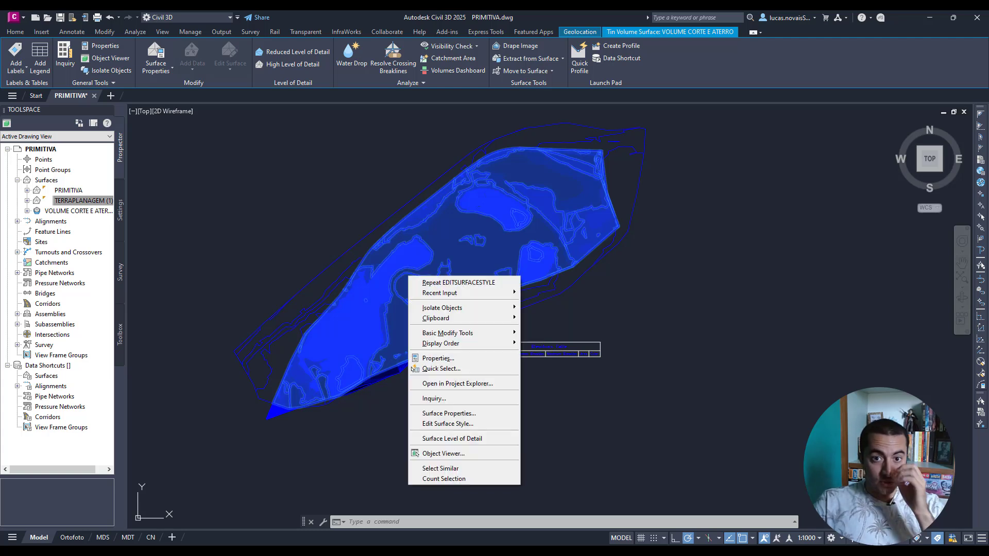
click(450, 414)
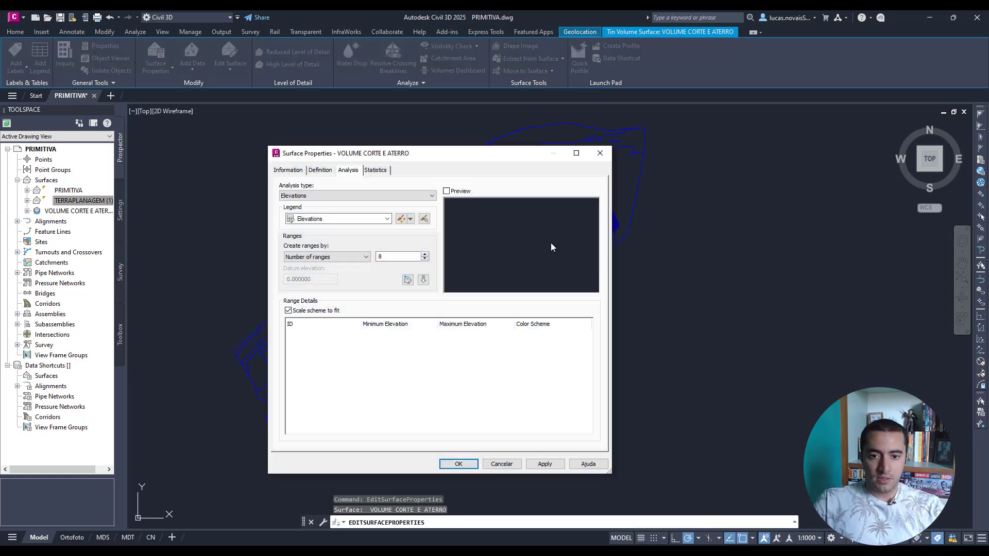
drag(640, 156, 819, 151)
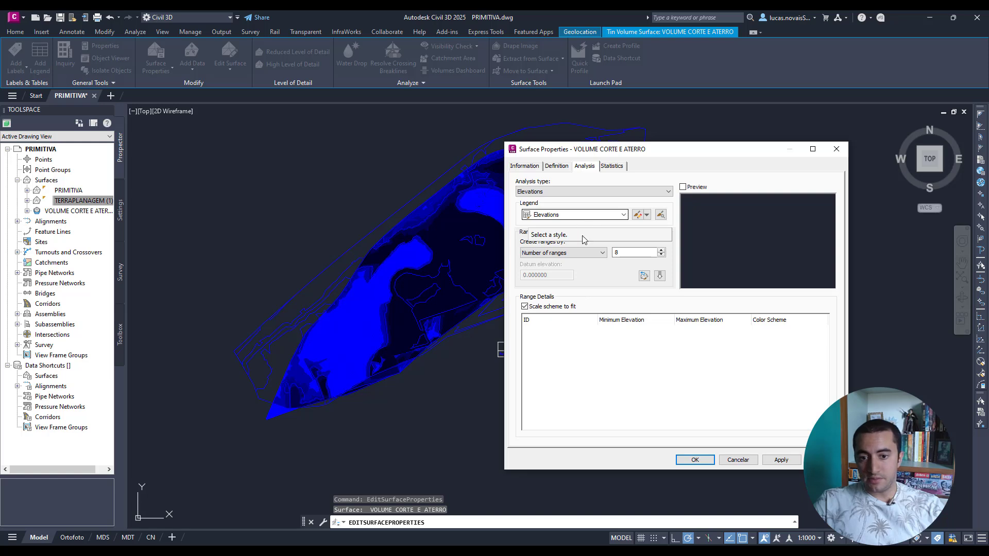
Try creating the elevation ranges by Range interval, and return to Number of ranges
click(570, 254)
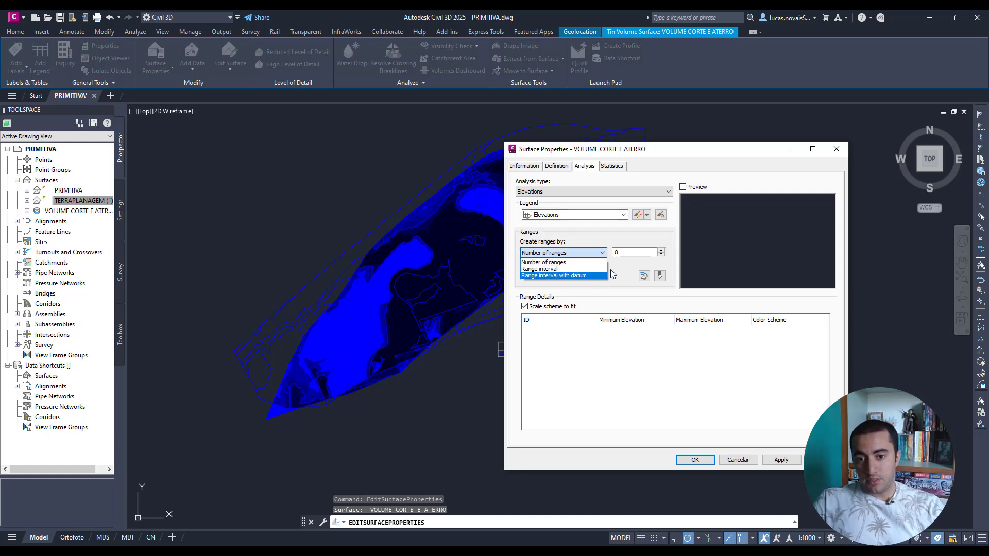
click(619, 234)
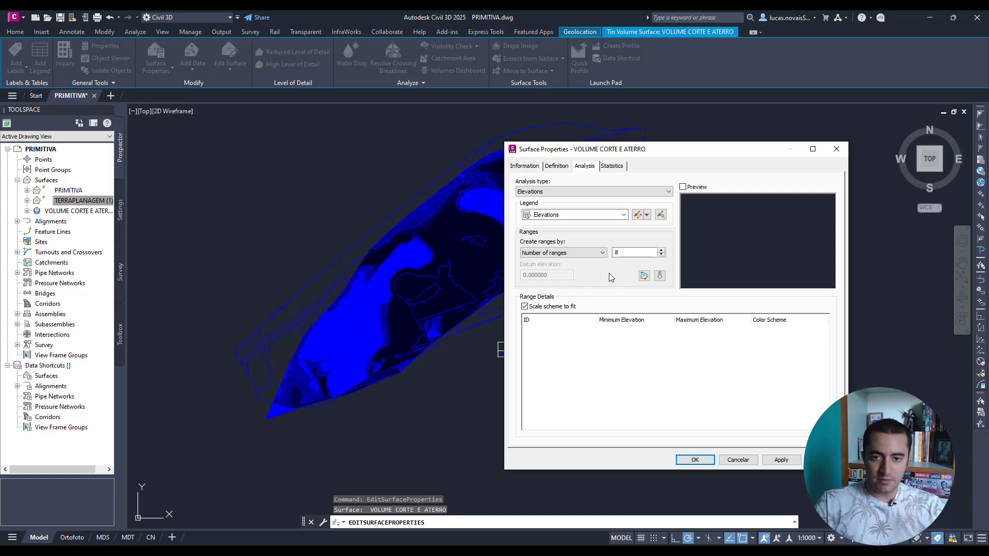
click(605, 256)
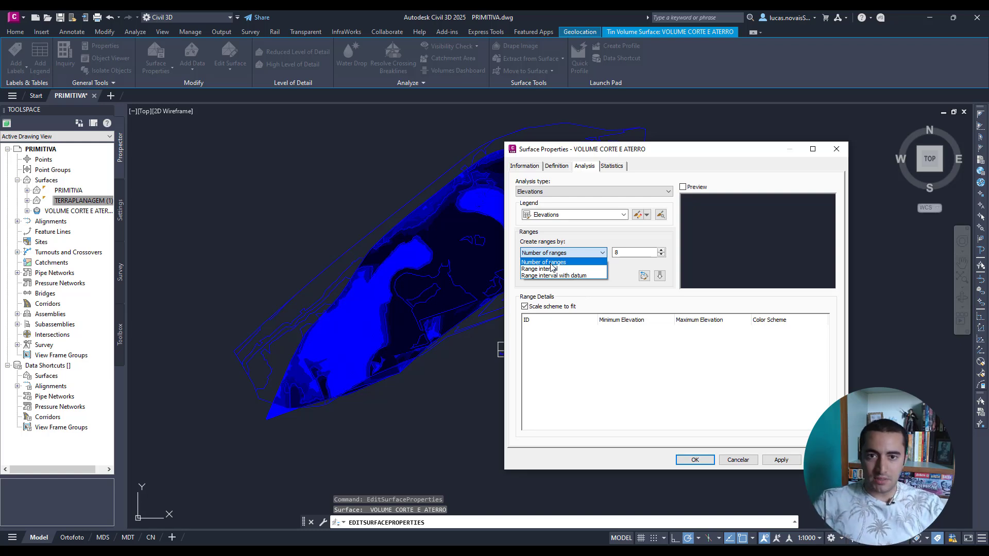
click(593, 270)
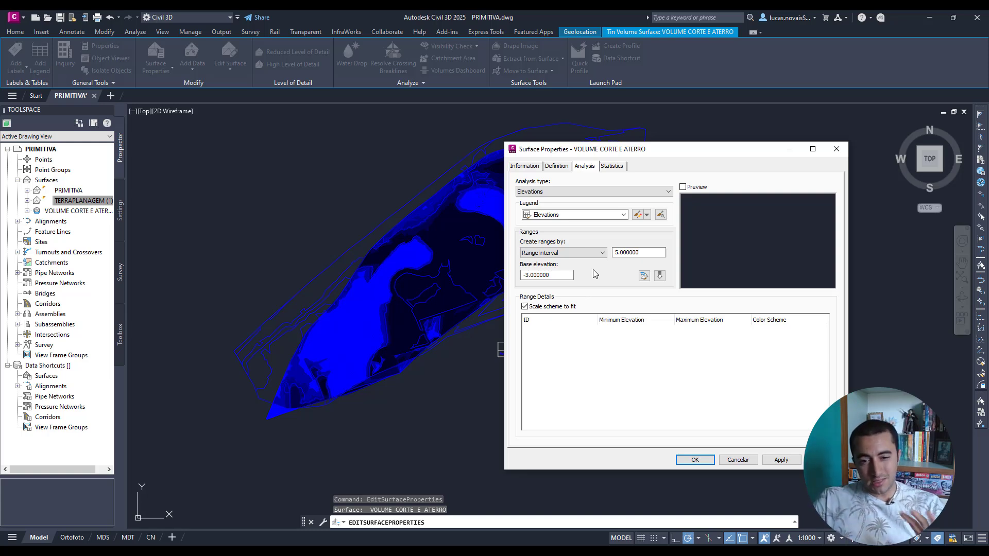
click(588, 253)
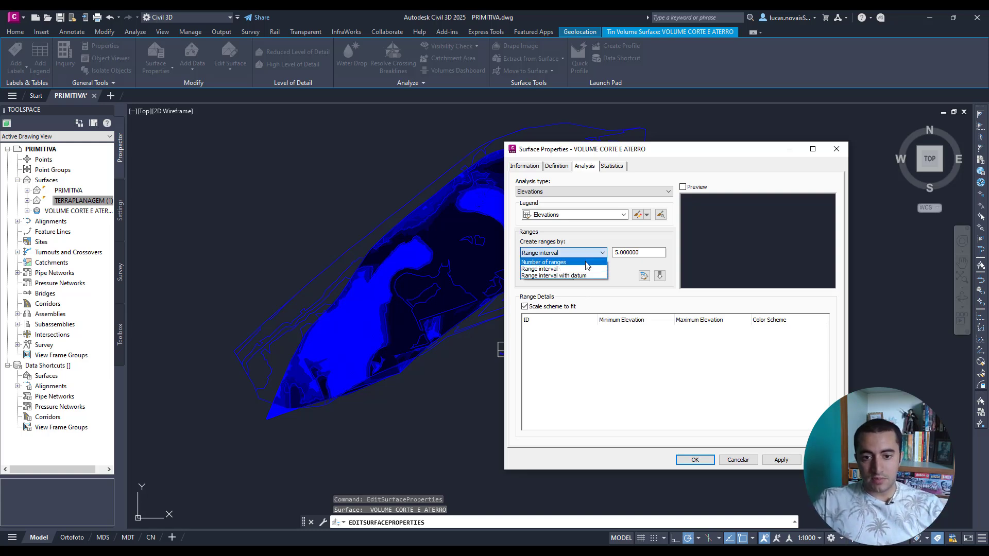
click(587, 264)
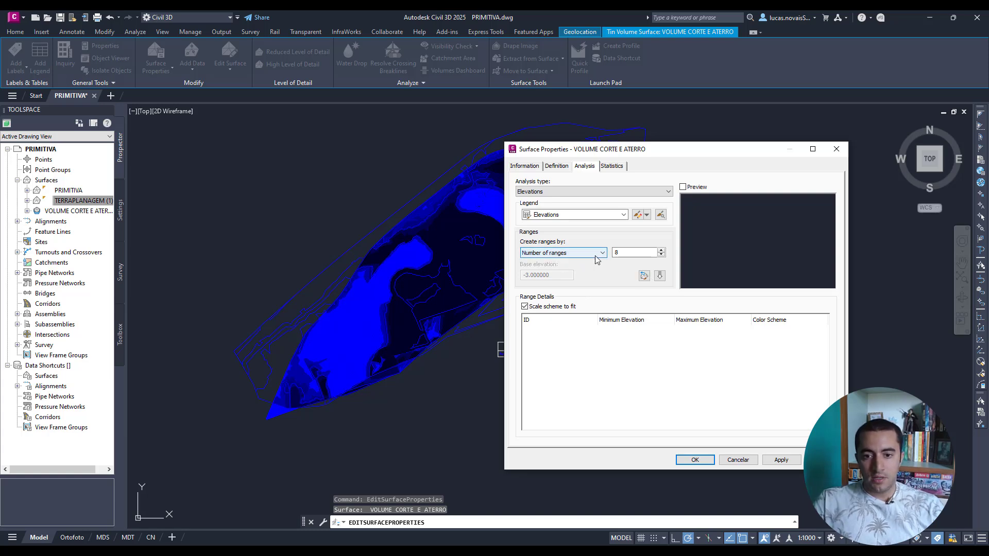
Run the Elevations analysis with 8 ranges and turn off scaling the scheme to fit
click(660, 276)
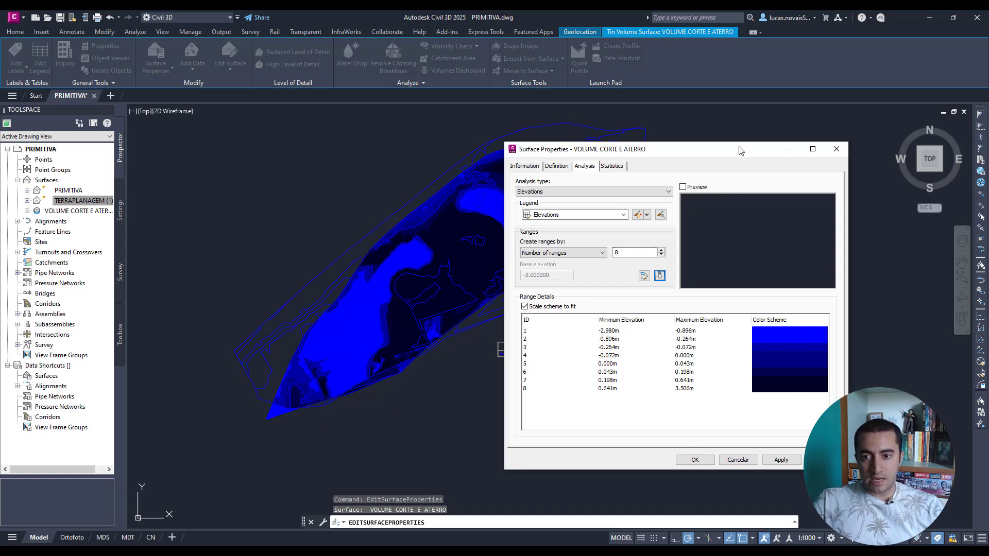
drag(739, 147, 833, 122)
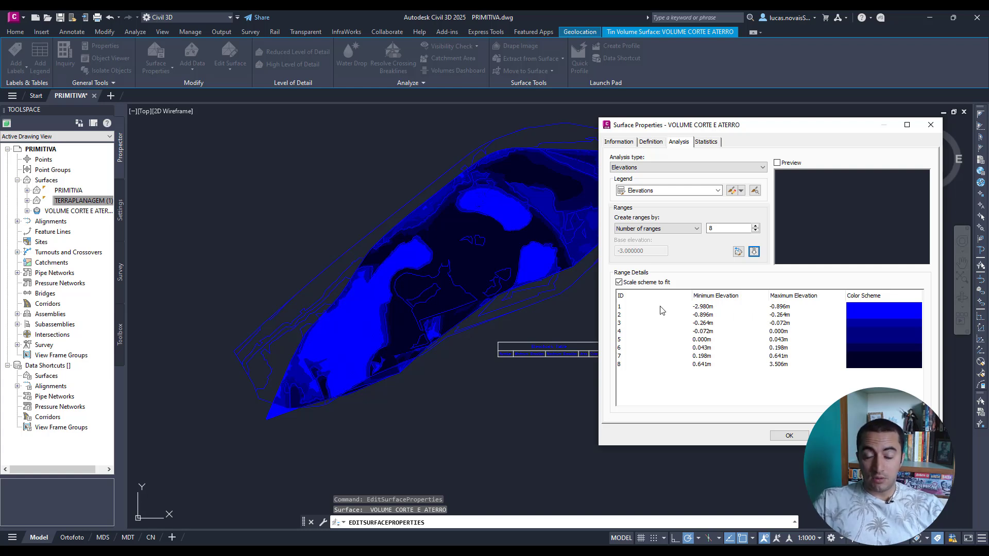
click(622, 308)
shift+click(627, 365)
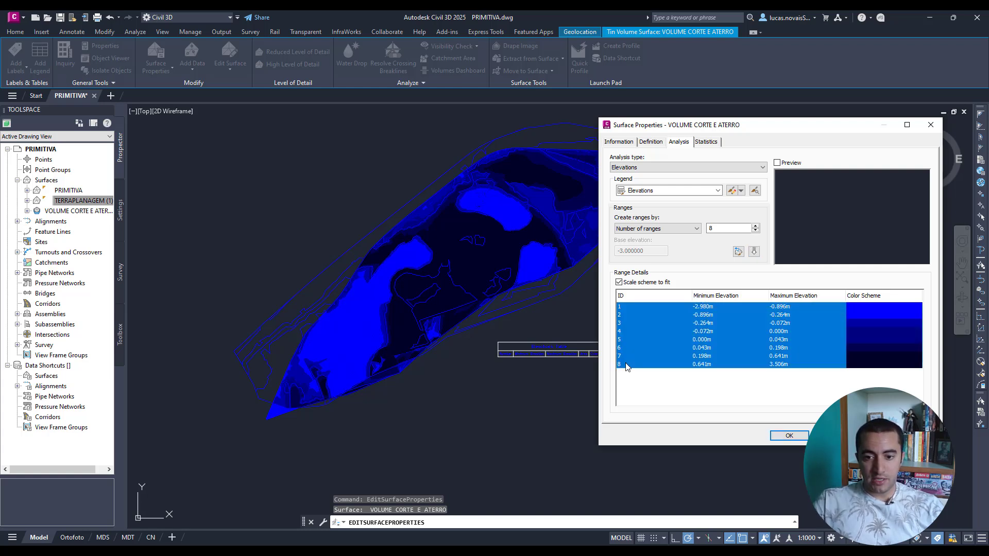
double_click(713, 229)
click(711, 283)
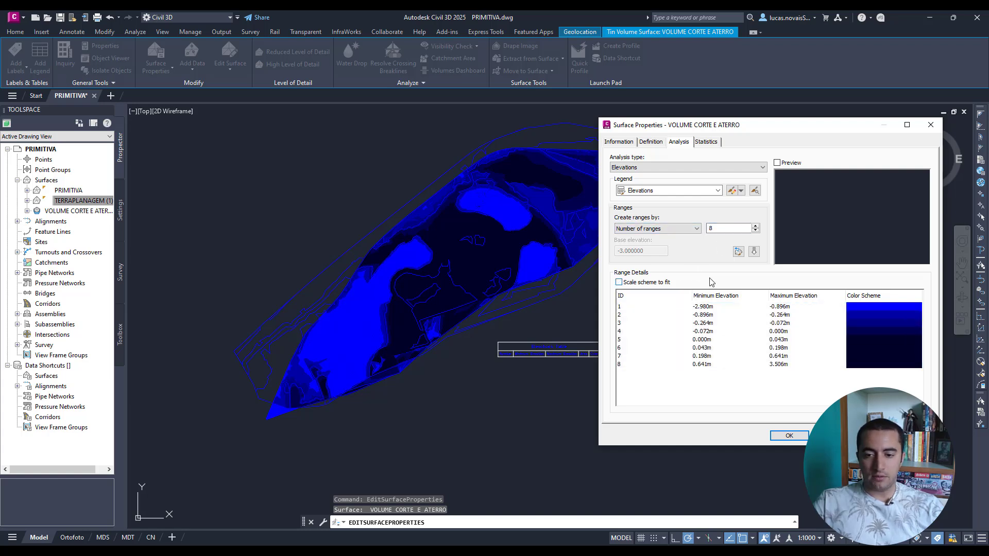
Review the minimum and maximum elevations of the eight ranges and apply the analysis to the surface
click(730, 307)
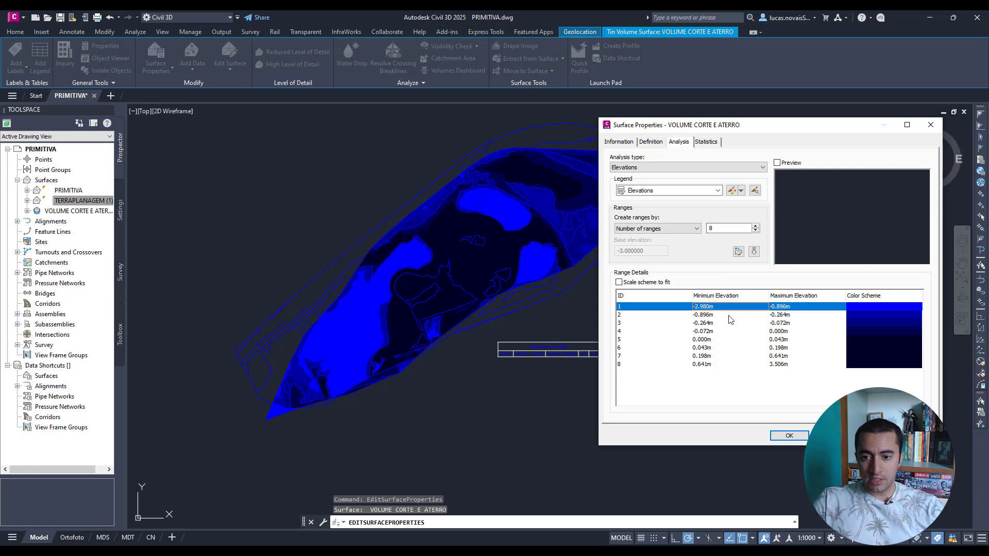
click(777, 315)
click(775, 324)
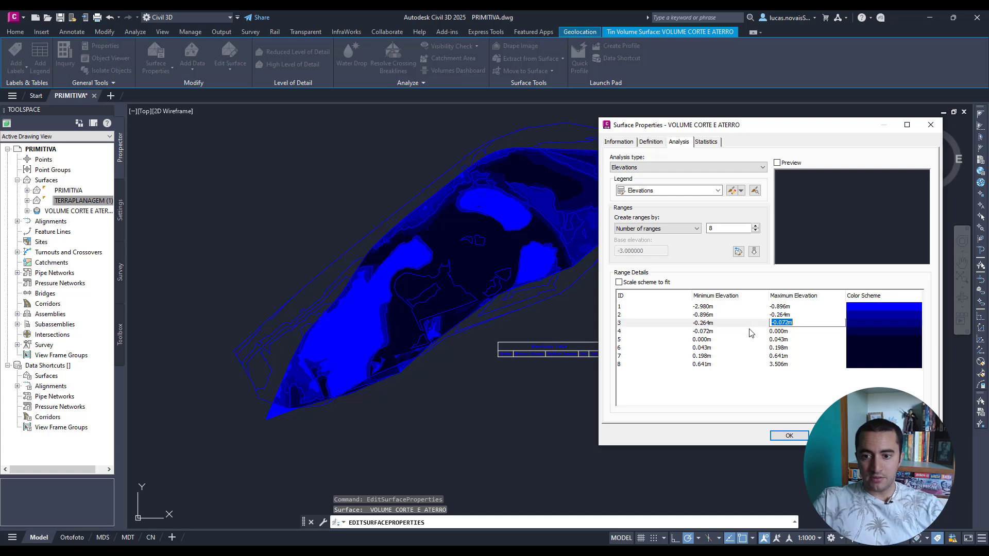
click(746, 332)
click(770, 340)
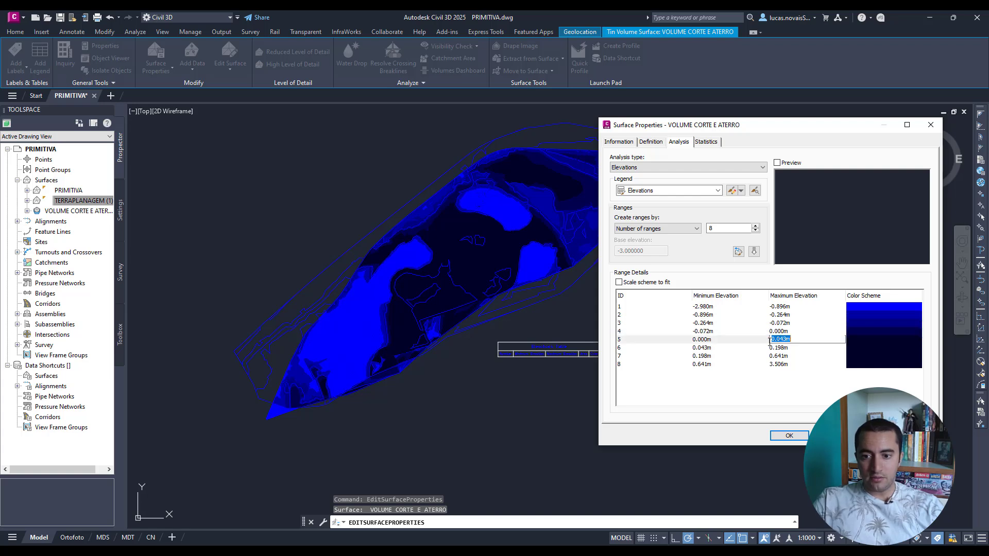
click(755, 349)
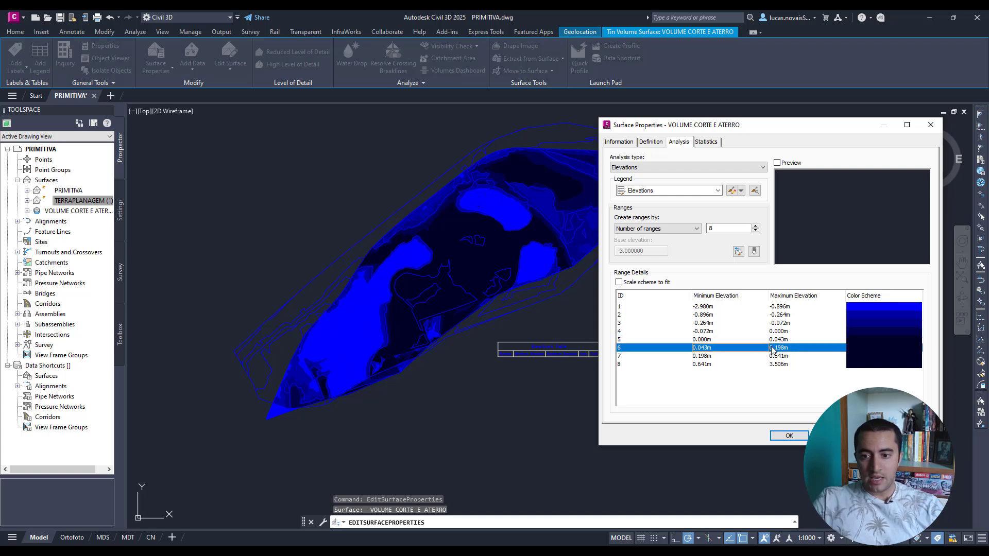
click(751, 364)
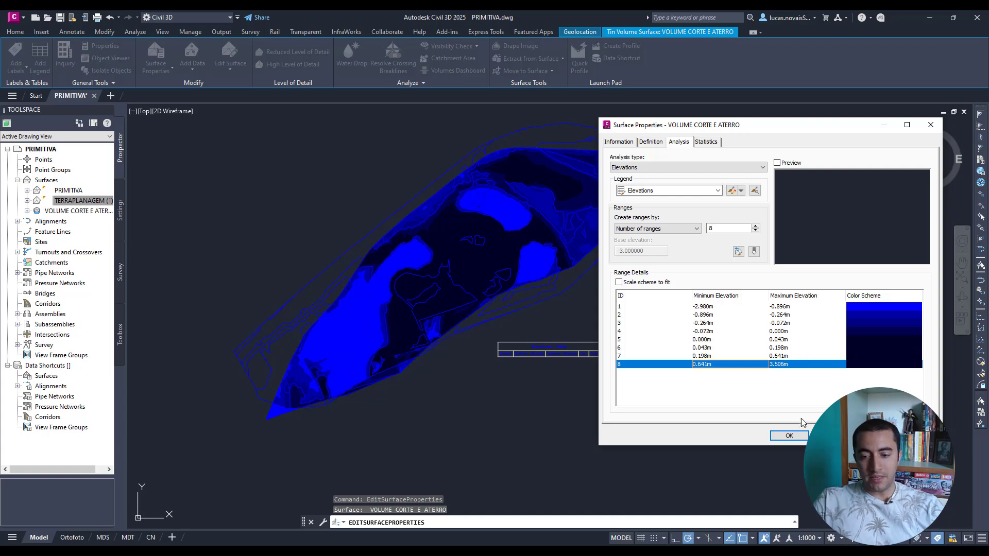
click(830, 435)
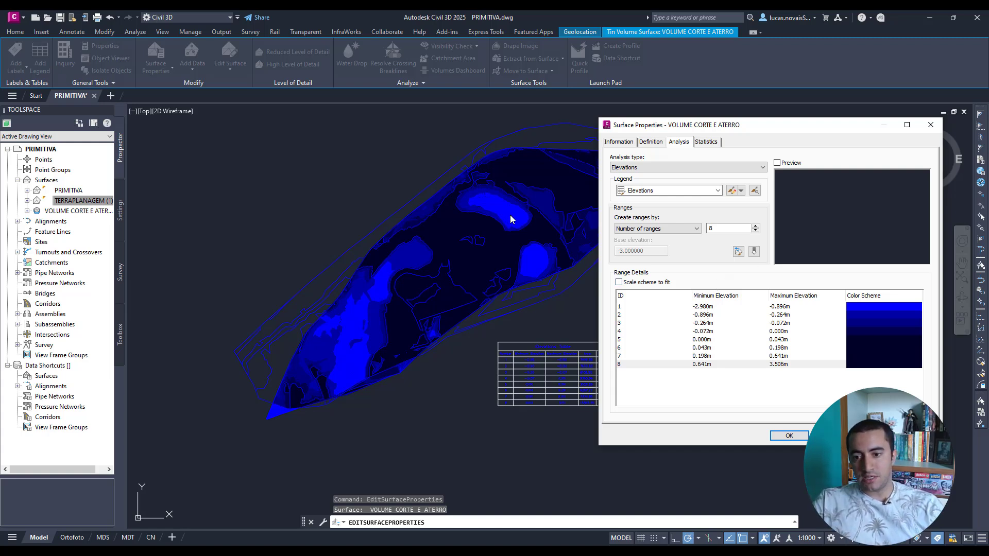
Set the color scheme of elevation range 1 to dark red index color 16 and range 2 to index color 12
click(834, 308)
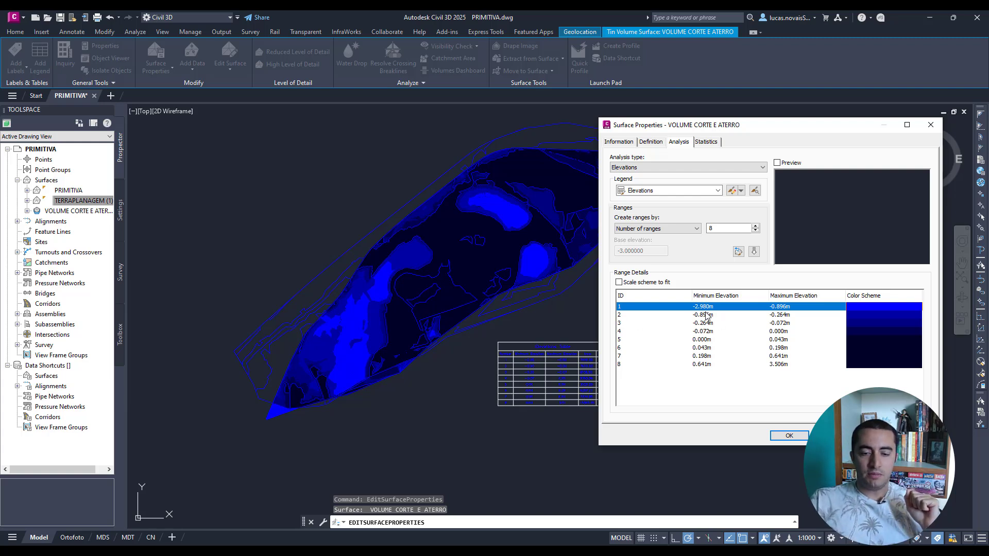
click(859, 365)
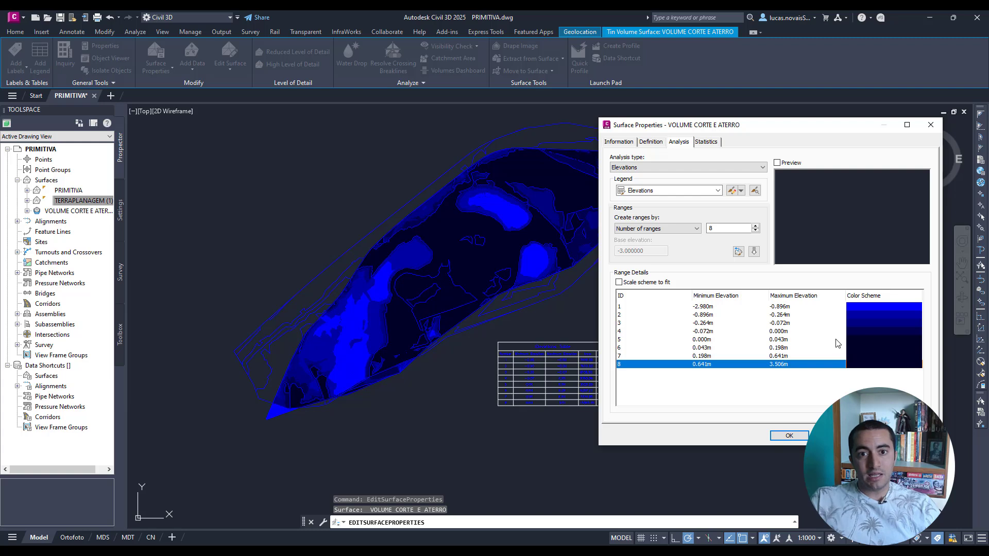
click(867, 307)
click(866, 307)
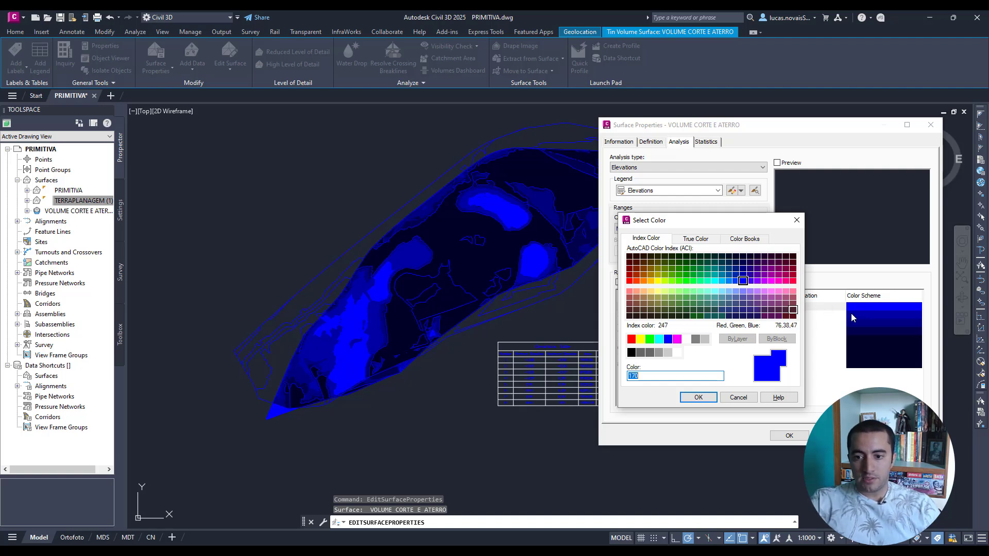
click(633, 264)
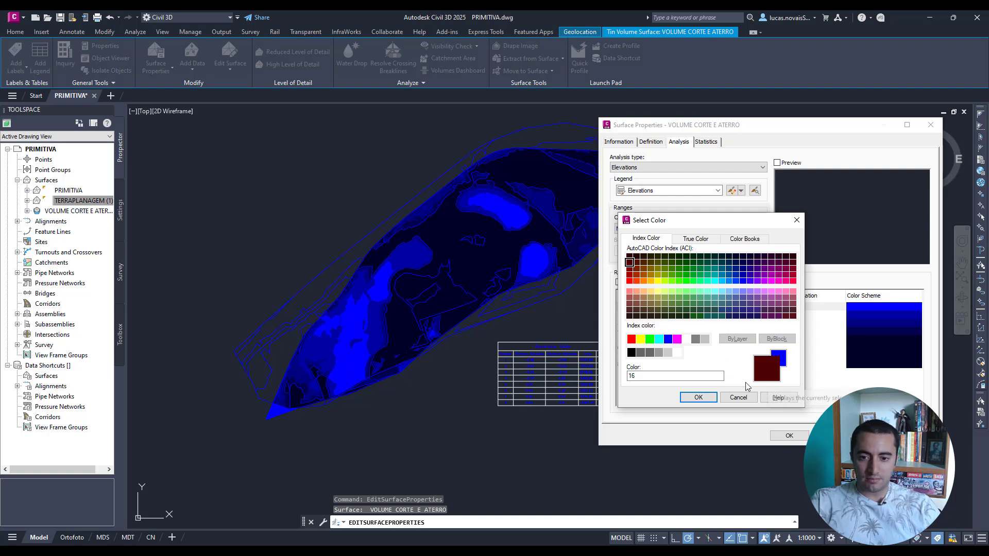
click(699, 397)
double_click(853, 318)
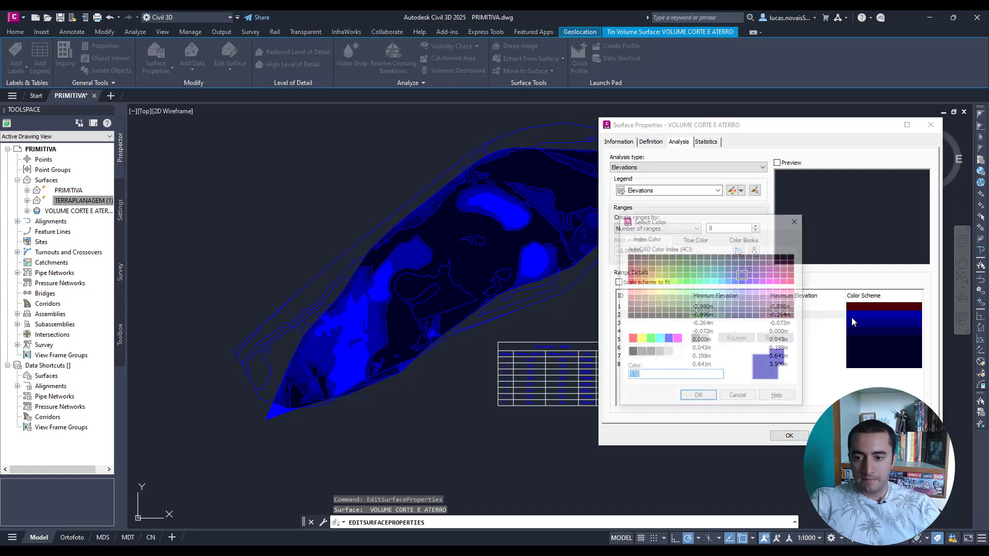
click(630, 277)
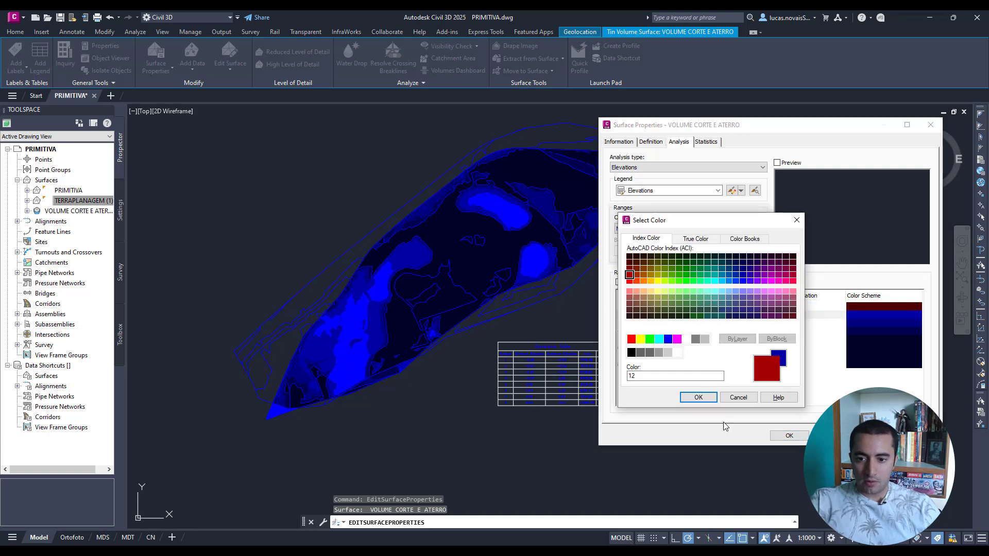
click(711, 401)
Set the color of elevation range 3 to bright red and range 4 to orange-yellow index color 40
double_click(880, 323)
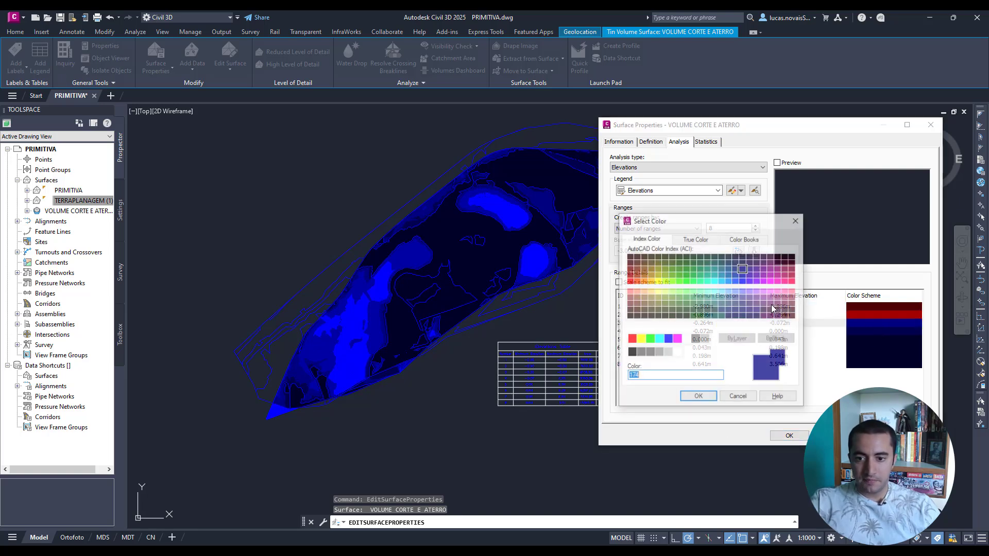
click(630, 290)
click(630, 281)
click(698, 397)
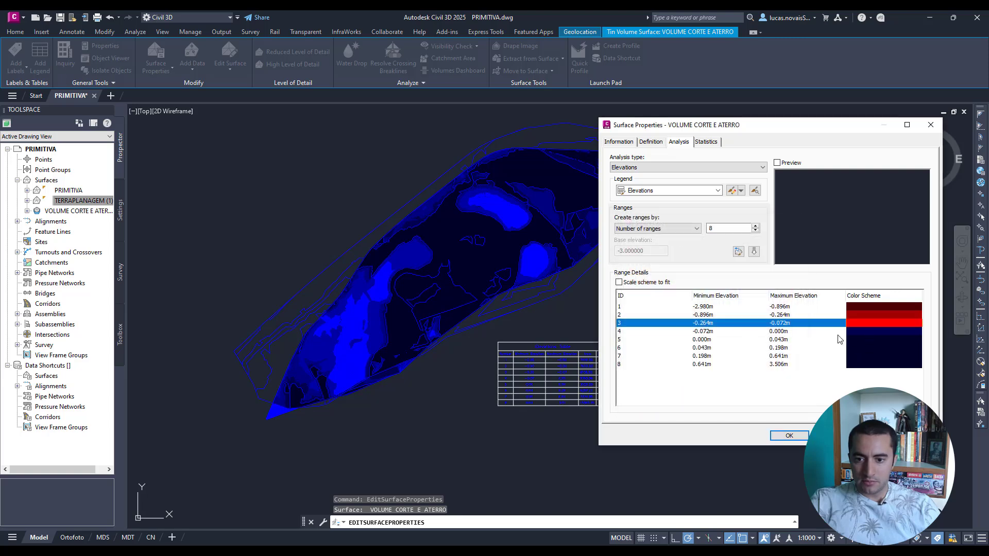
double_click(856, 331)
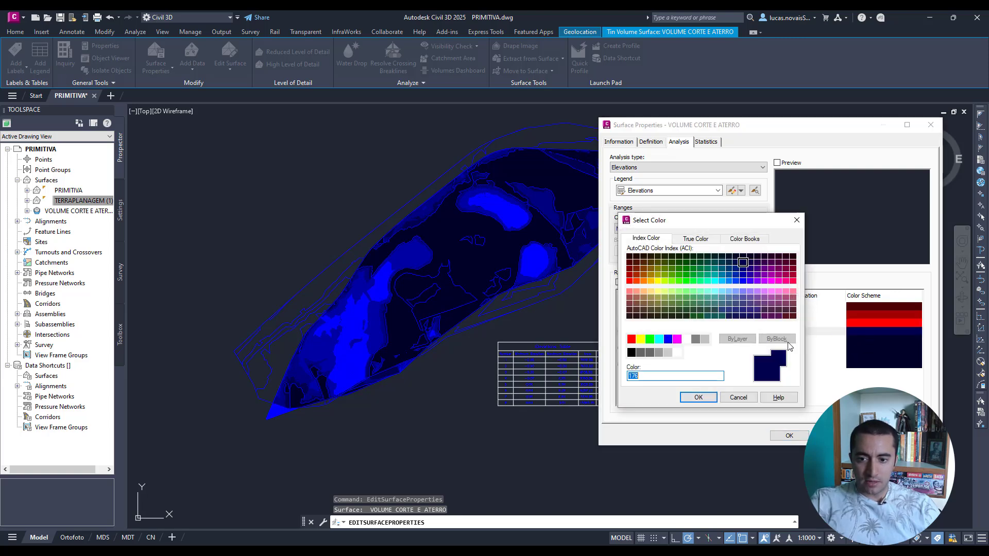
click(651, 281)
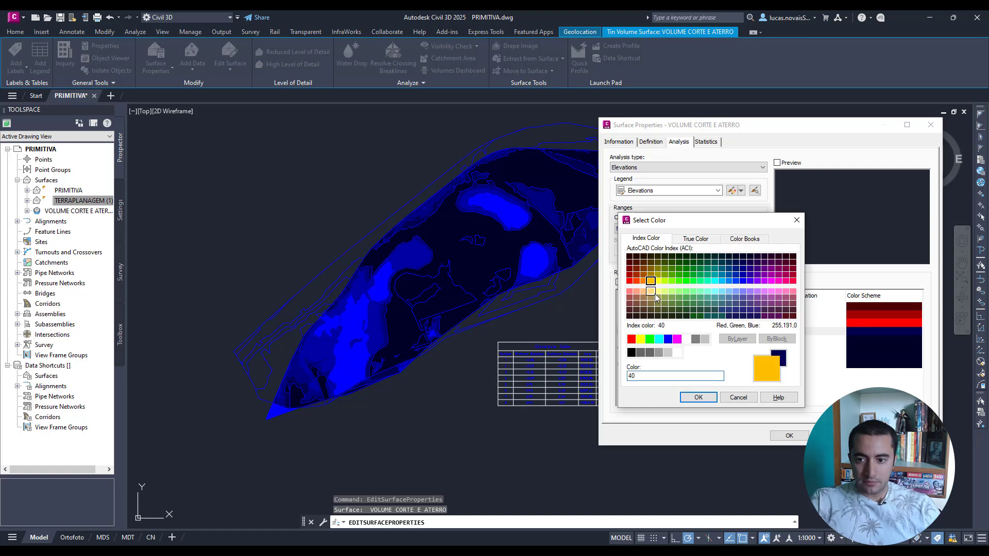
click(704, 401)
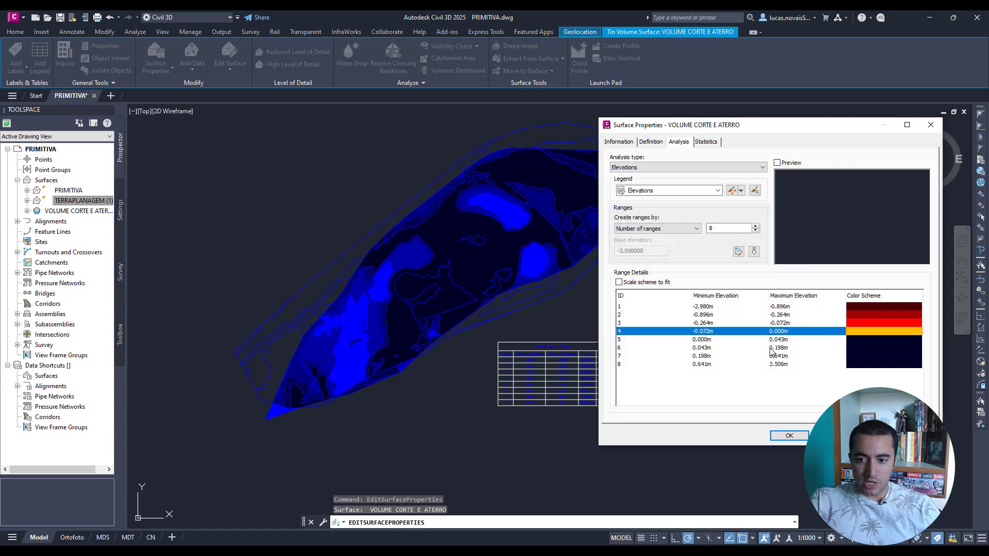
Set the color of elevation range 5 to light green index color 70 and range 6 to index color 80
click(776, 340)
click(853, 344)
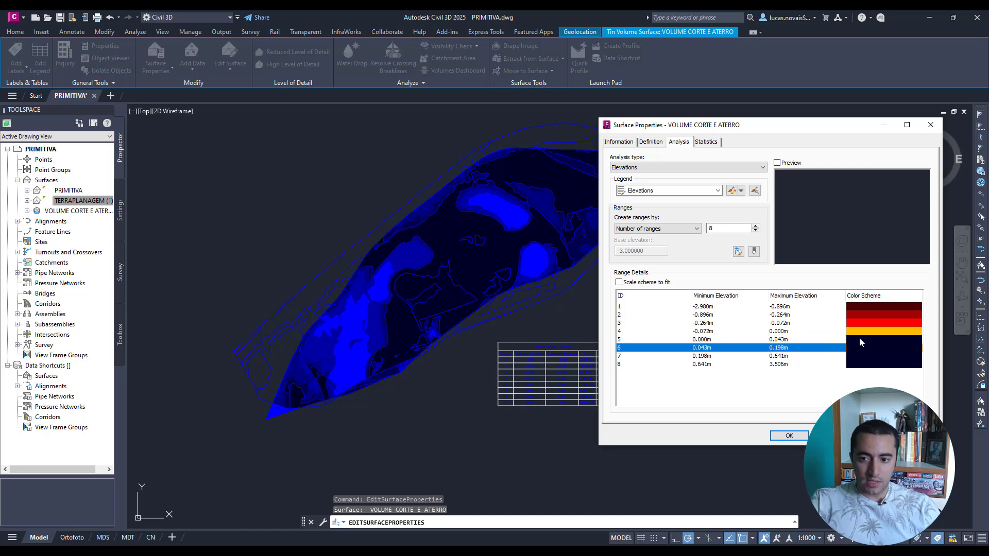
click(859, 339)
click(672, 280)
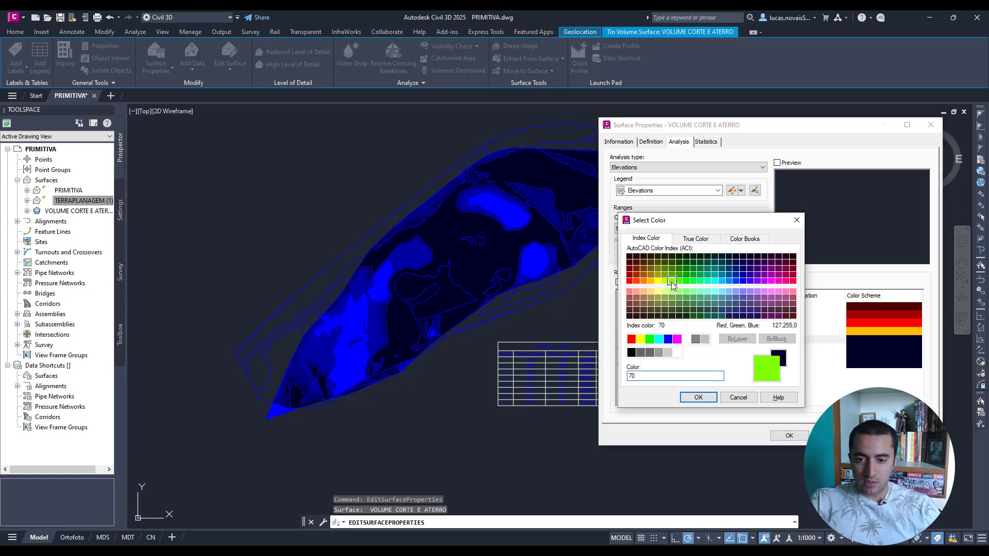
click(699, 397)
click(860, 356)
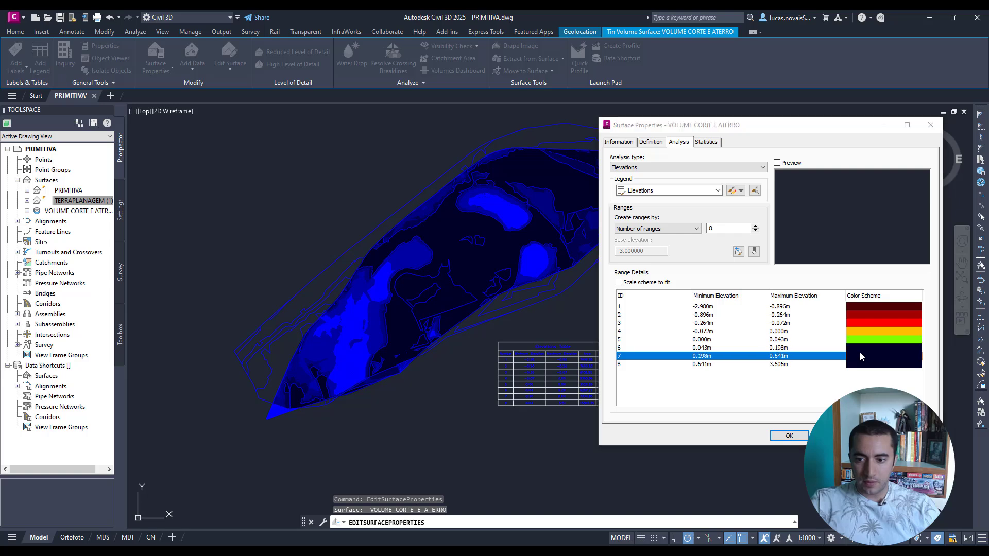
click(860, 352)
click(796, 220)
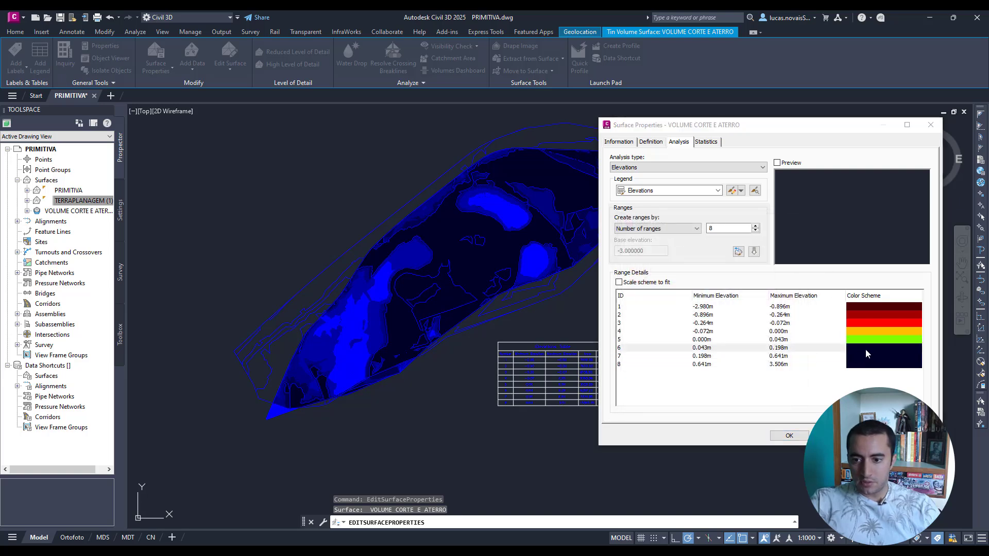
click(865, 350)
click(679, 281)
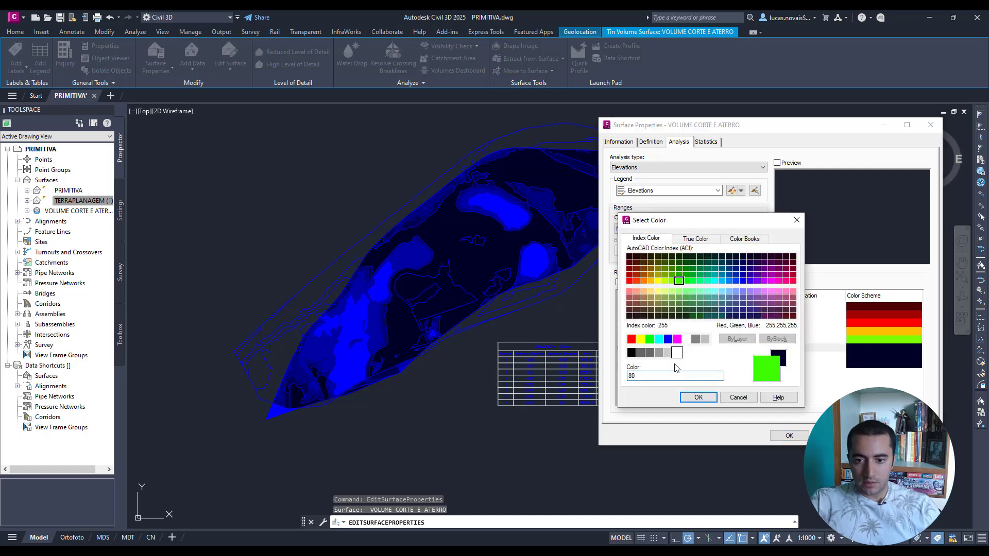
click(698, 397)
Color elevation range 7 medium green and range 8 dark green, and apply the surface properties
click(860, 353)
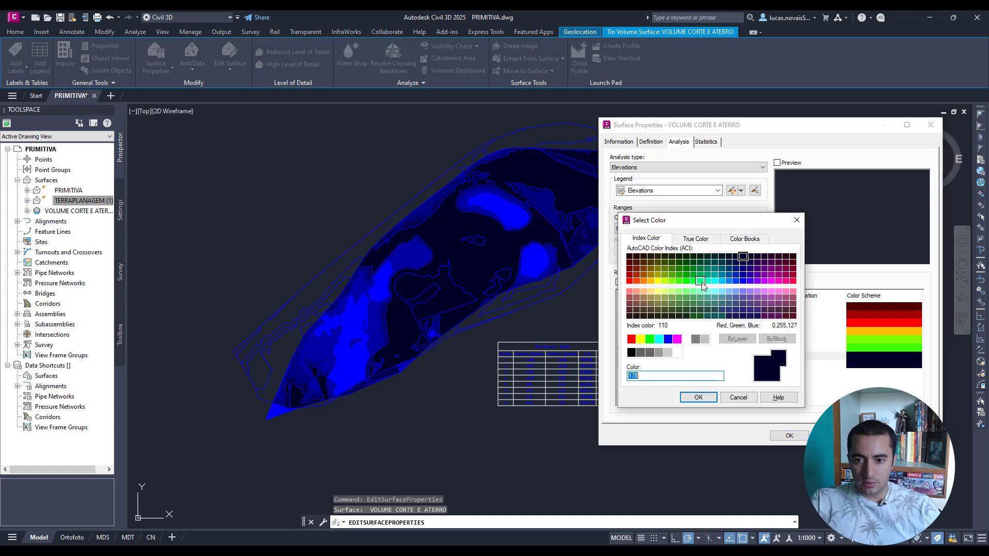
click(701, 281)
click(694, 275)
click(699, 397)
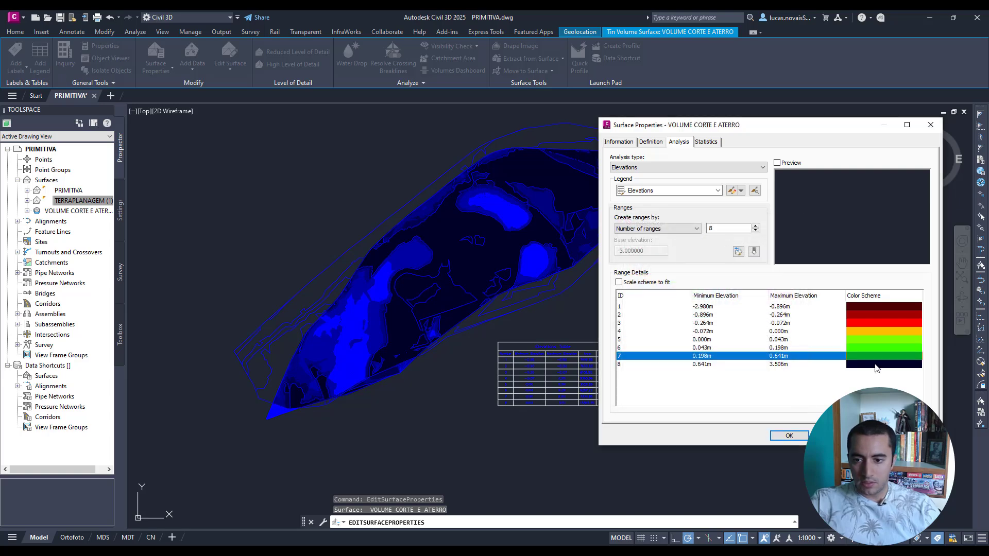
click(877, 368)
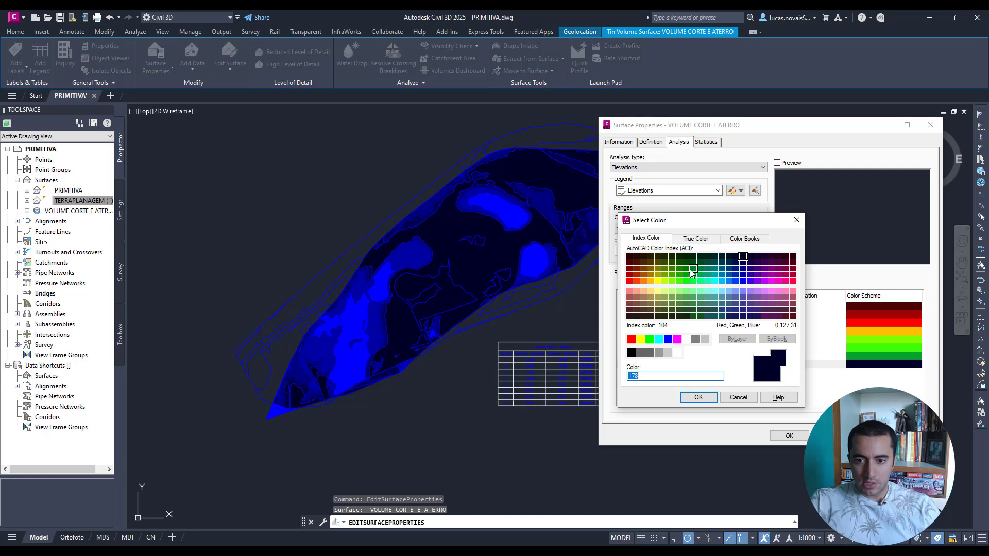
click(691, 270)
click(711, 399)
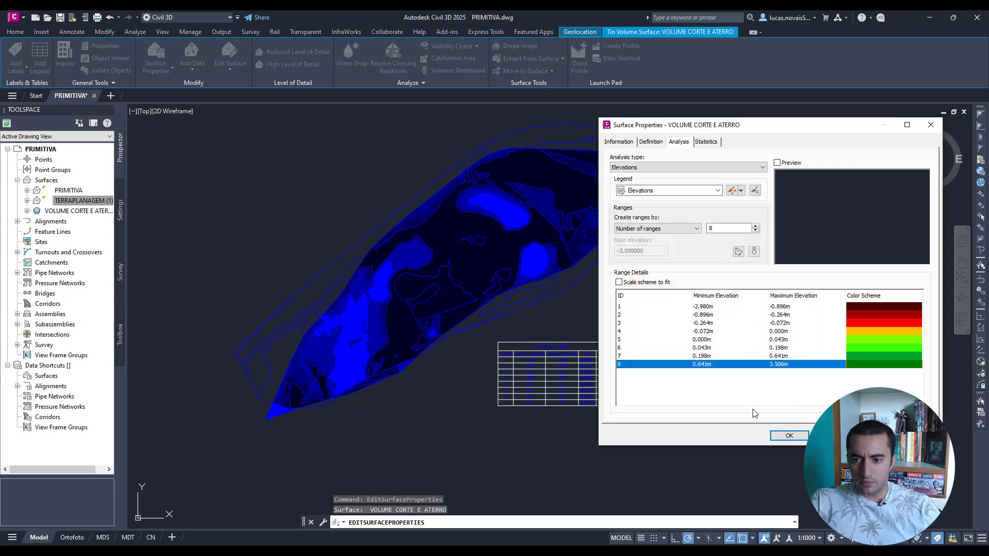
click(875, 436)
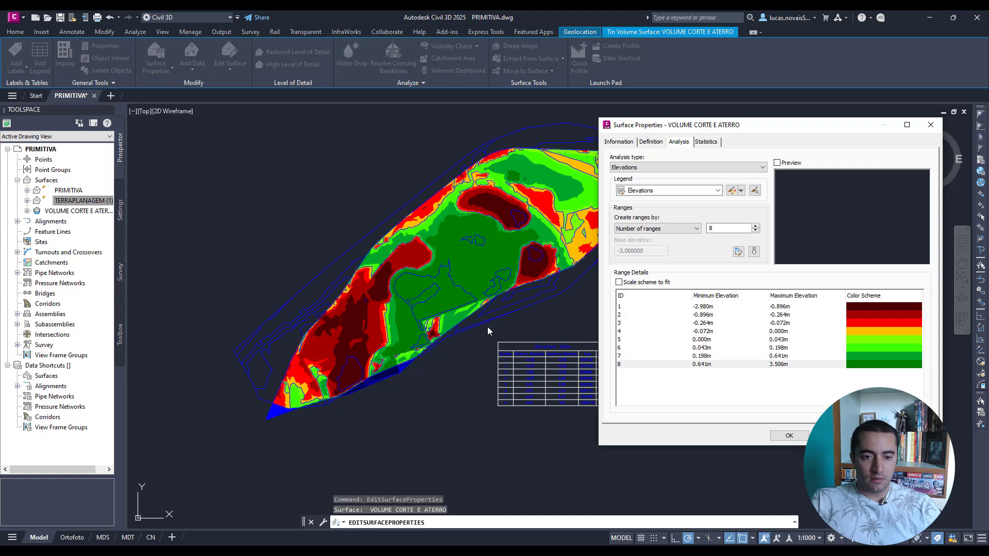
click(790, 436)
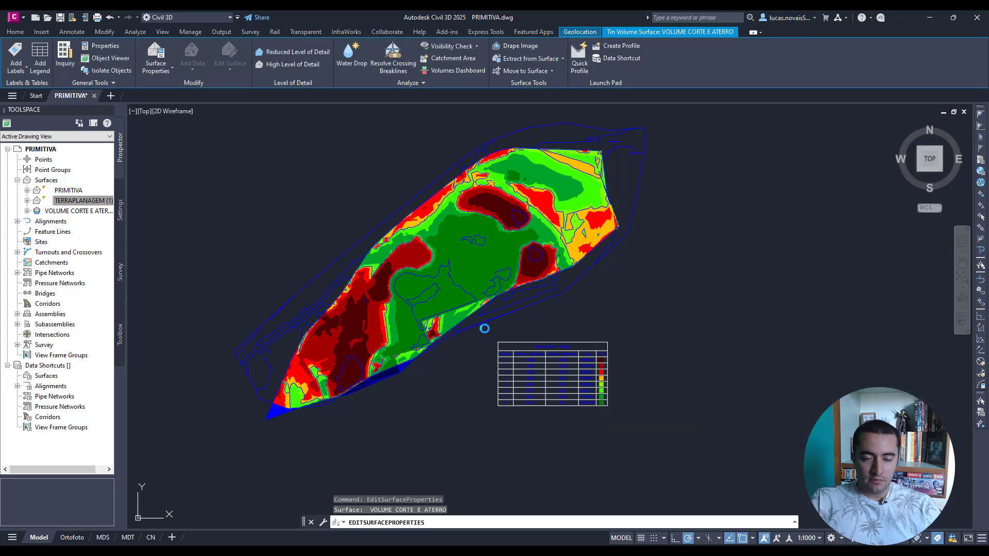
Examine the color-coded cut and fill areas of the volume surface and the range areas in the Elevations Table
scroll(442, 287, up, 5)
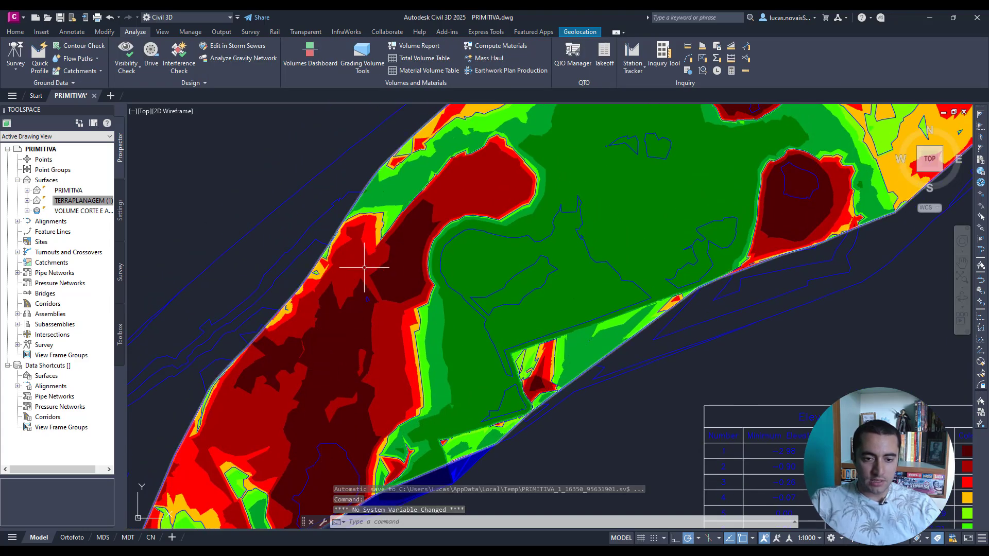
middle_drag(469, 296, 439, 345)
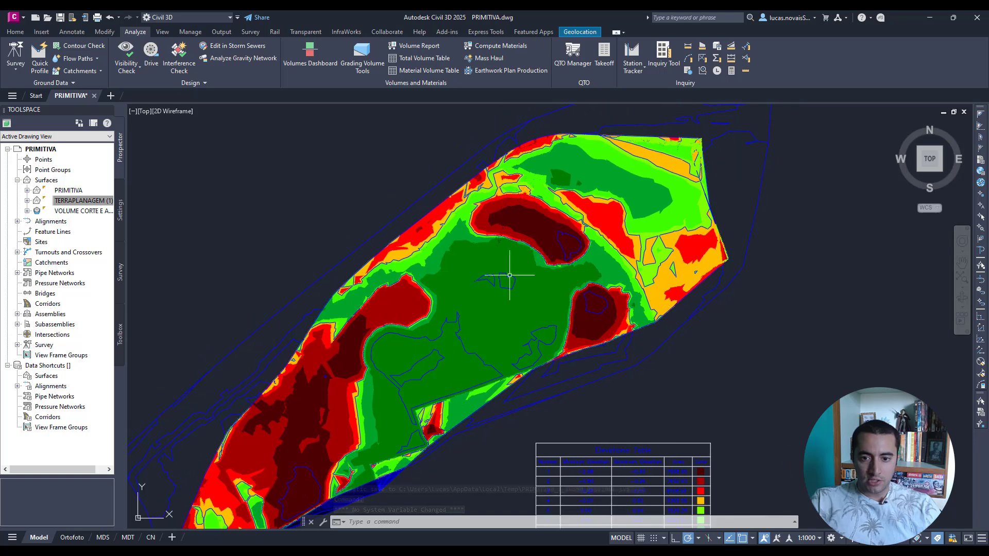
mouse_move(556, 241)
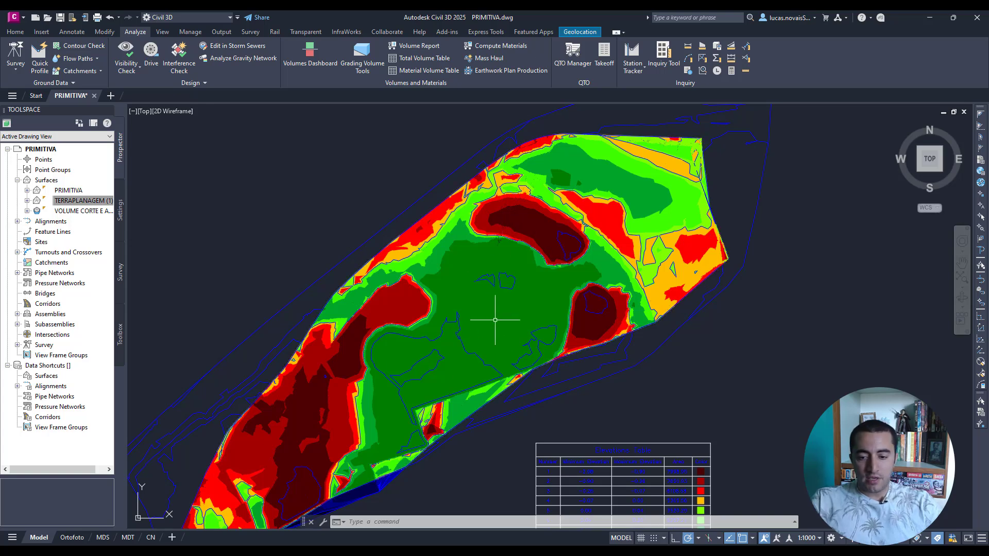
middle_drag(526, 327, 534, 317)
mouse_move(534, 317)
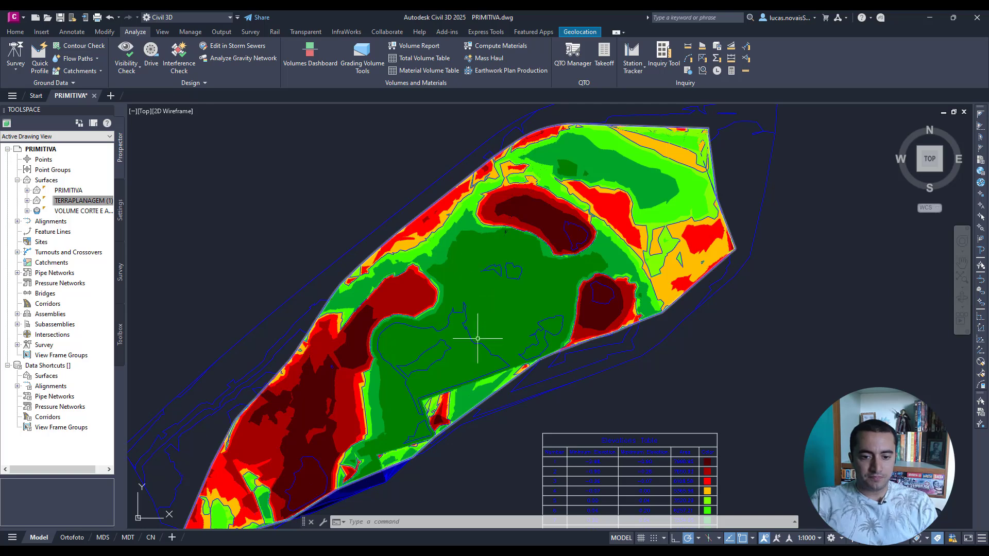
mouse_move(604, 399)
middle_down()
mouse_move(615, 328)
mouse_move(608, 286)
middle_up()
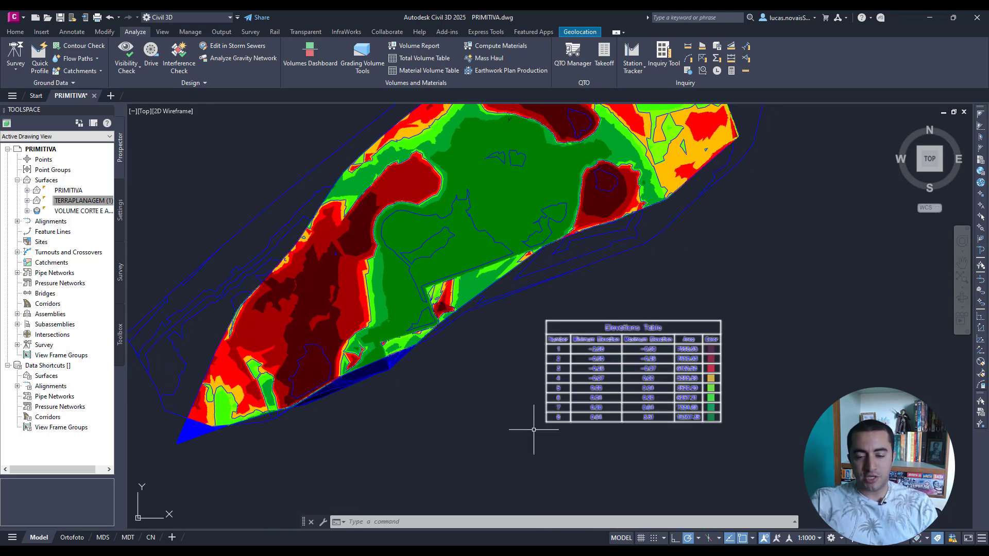
scroll(659, 397, up, 4)
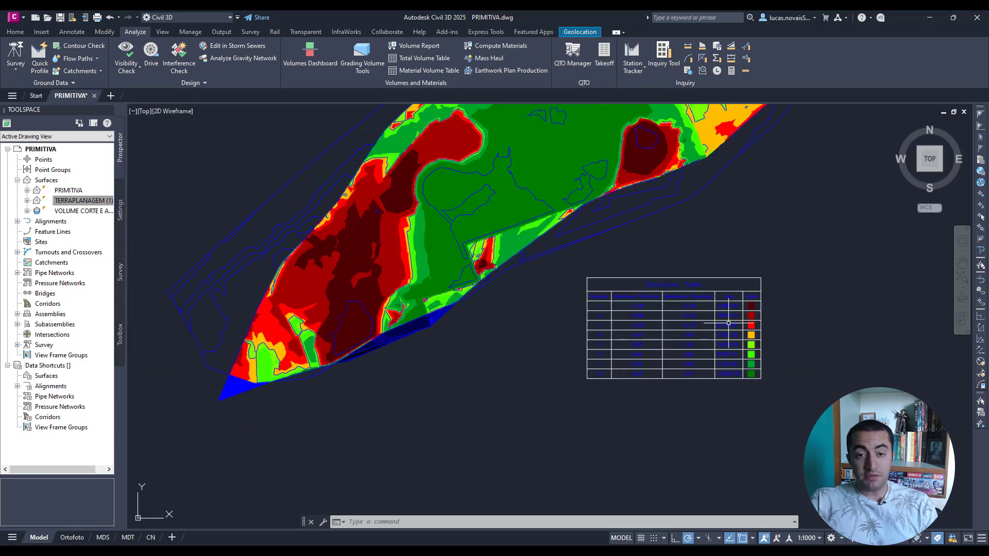
scroll(748, 266, down, 5)
middle_drag(739, 310, 732, 343)
scroll(732, 343, up, 4)
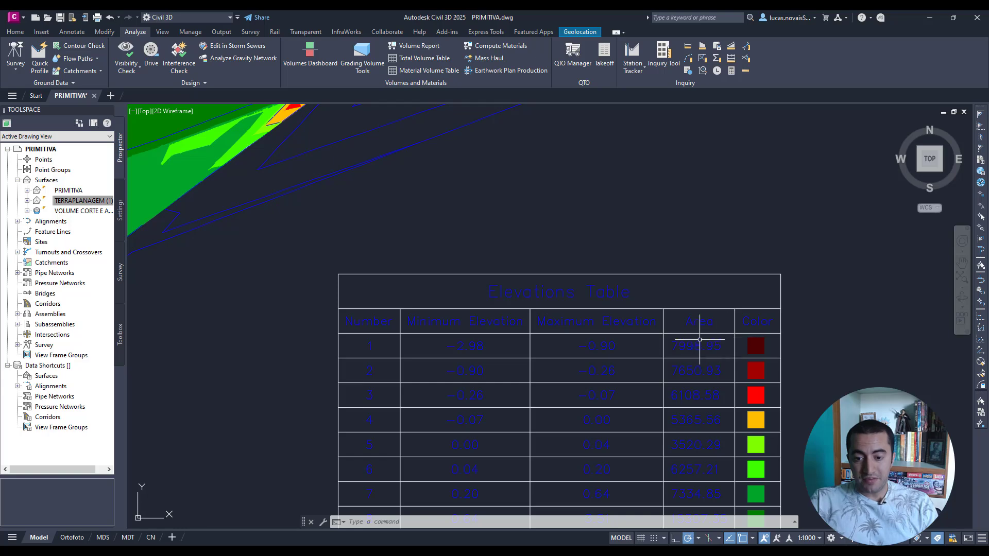
Open the Elevations Table's table style for editing its data properties
scroll(699, 340, down, 4)
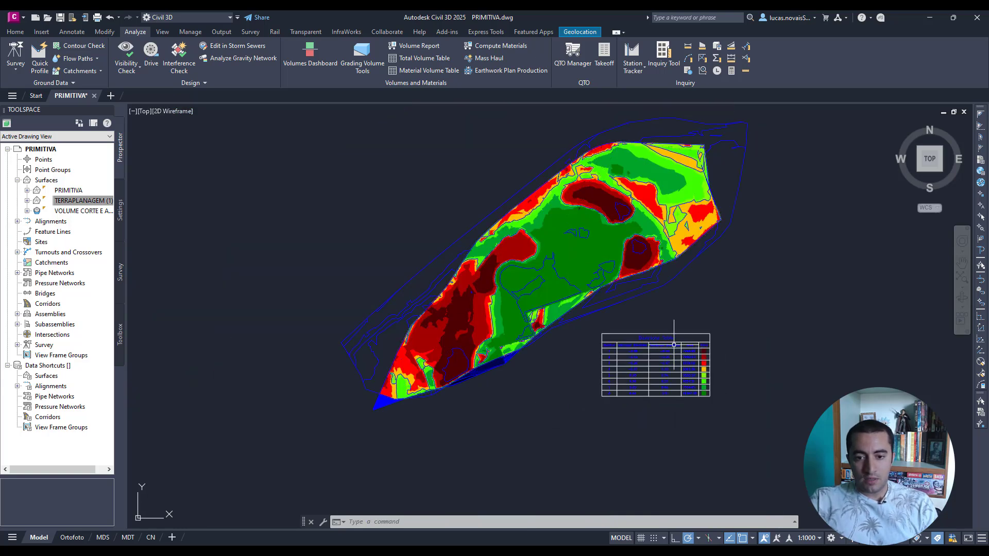
scroll(723, 378, up, 3)
scroll(649, 350, down, 3)
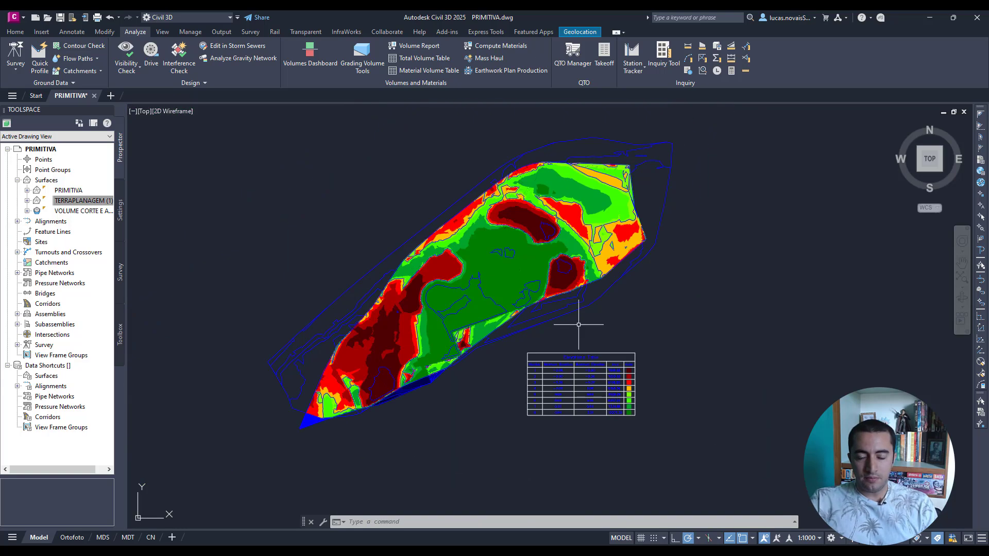
scroll(577, 317, up, 3)
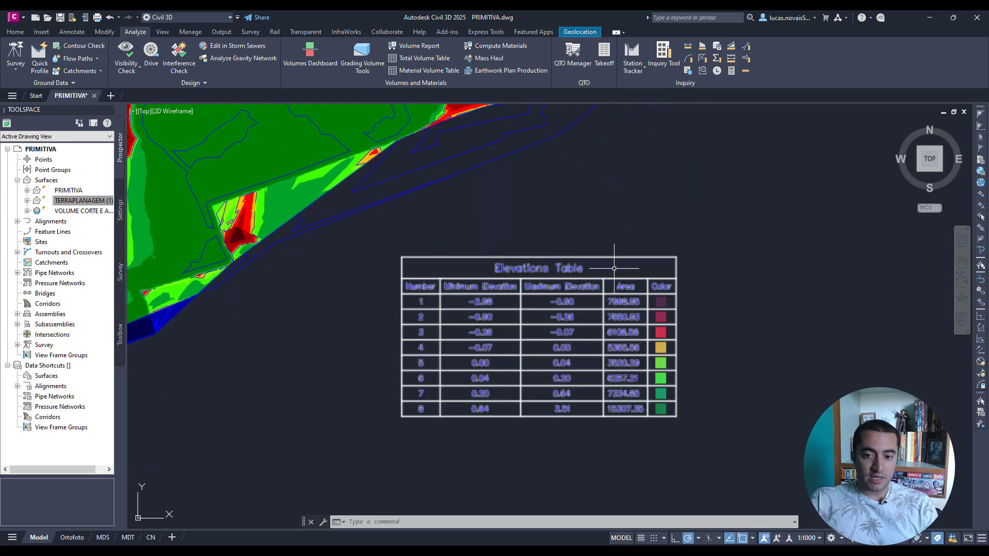
middle_drag(590, 241, 598, 334)
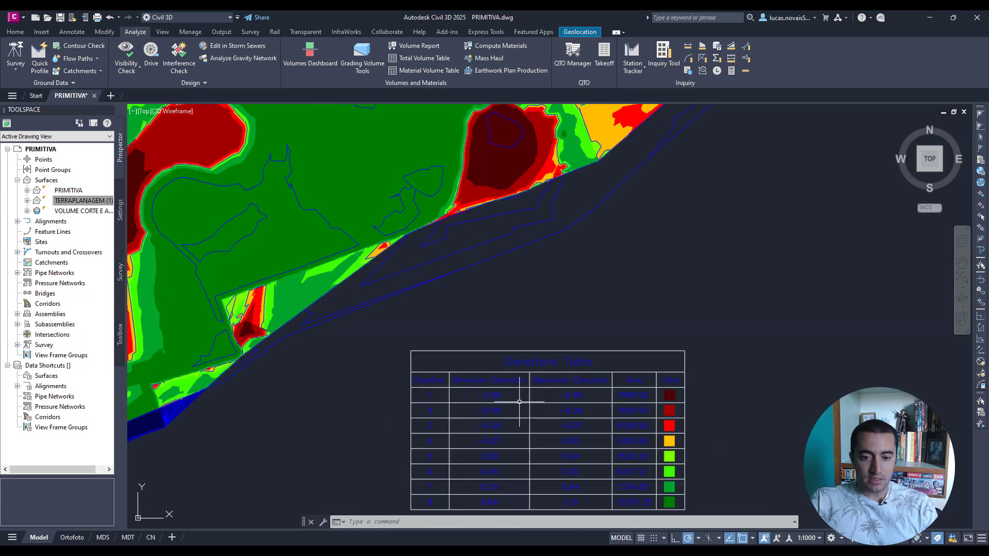
scroll(535, 413, down, 2)
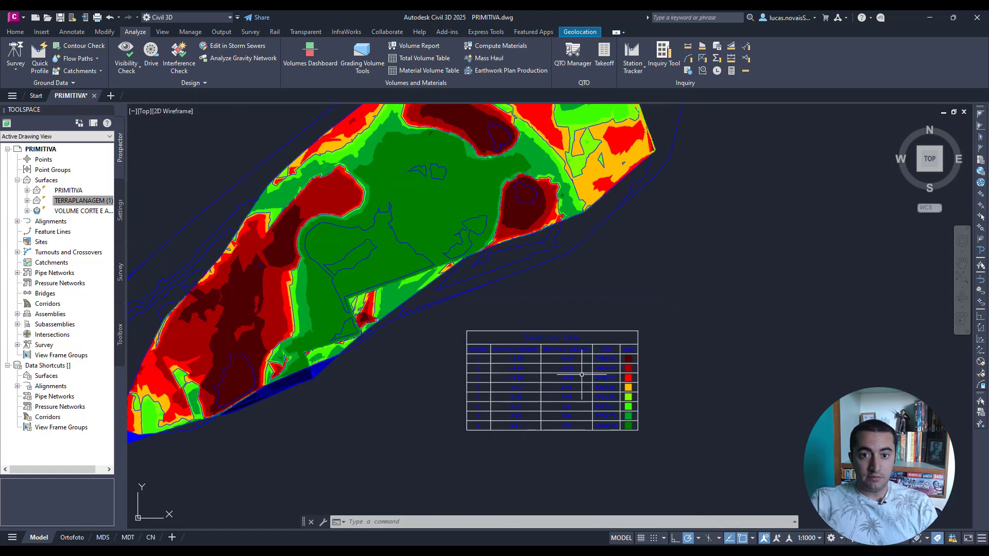
click(565, 338)
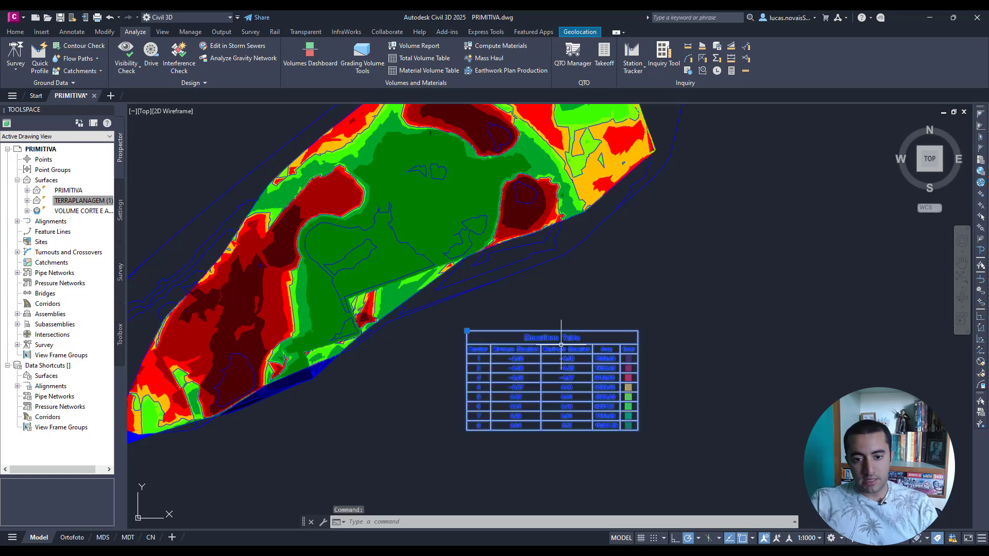
right_click(554, 340)
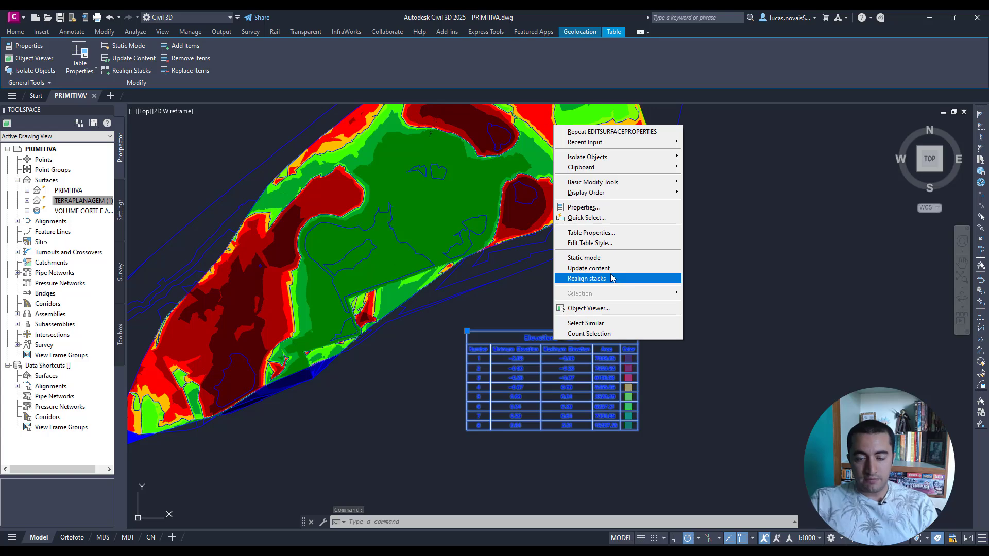
click(617, 245)
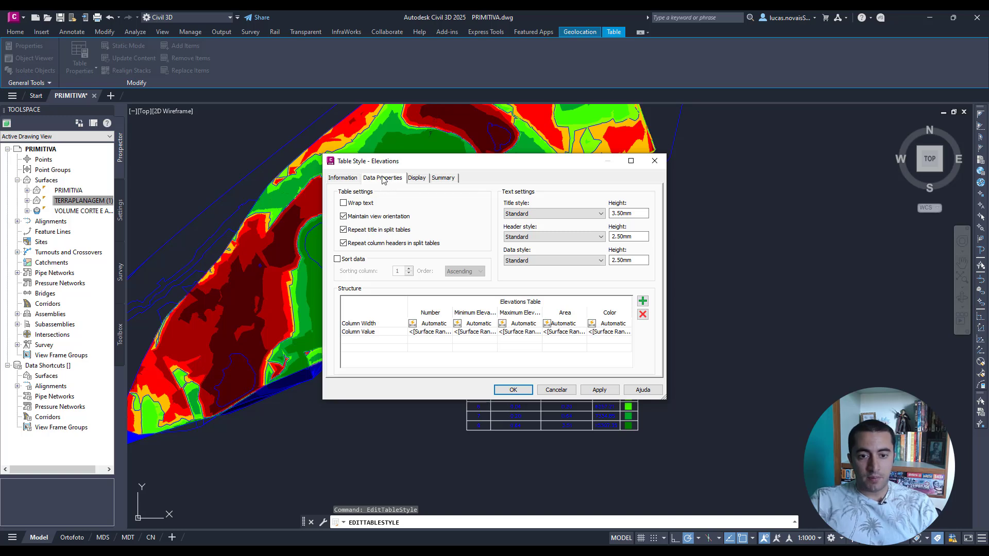
Add a new column to the Elevations Table structure with the header VOLUME
click(643, 304)
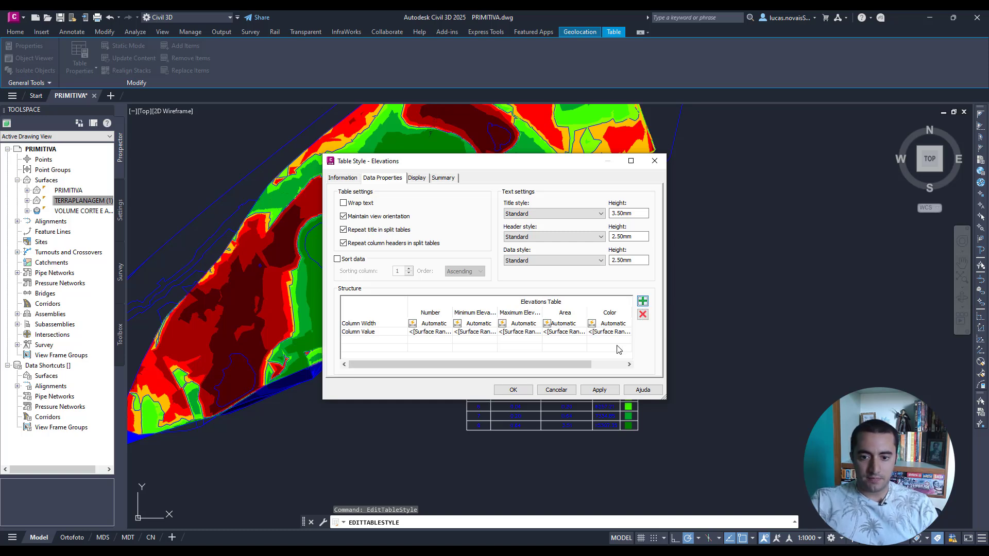
click(621, 366)
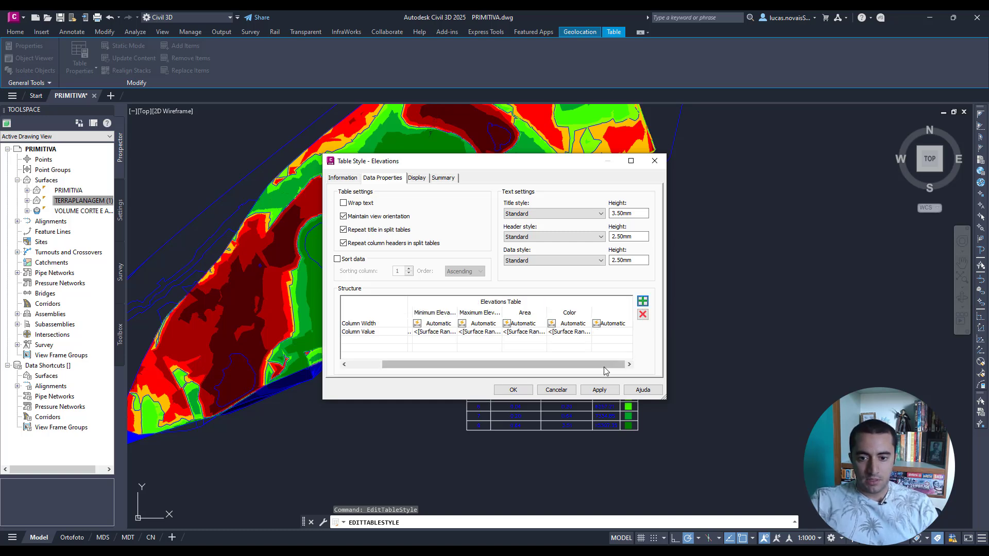
double_click(613, 311)
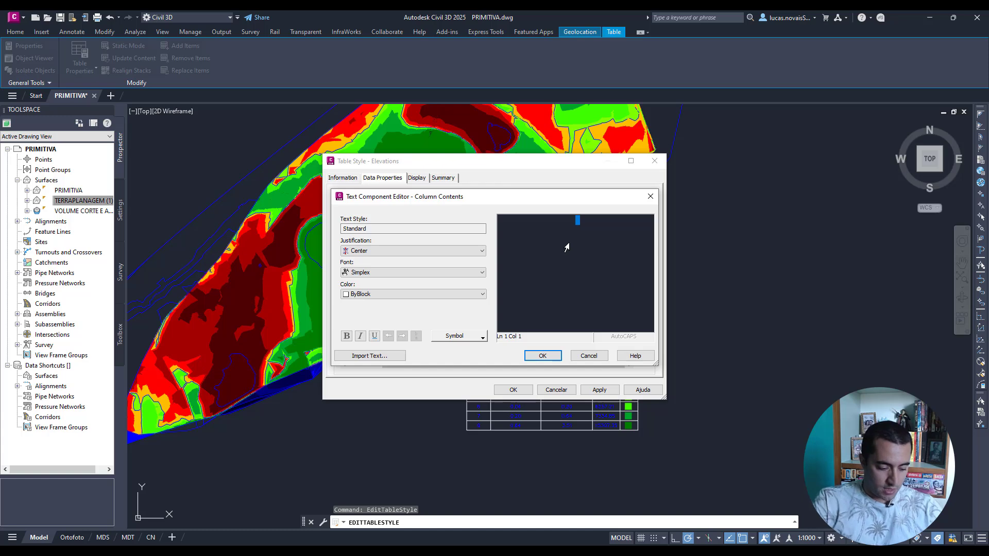
text(Vo)
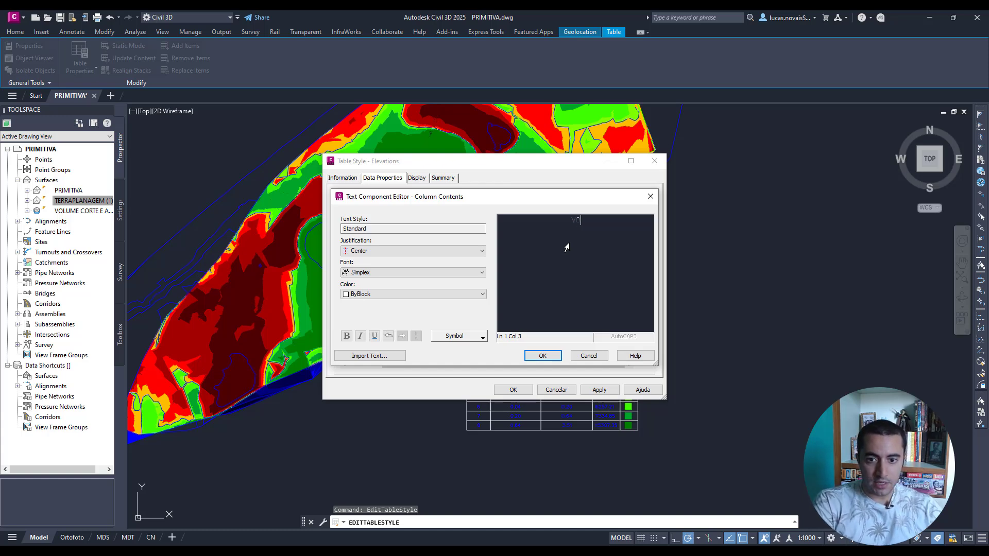
text(LUME)
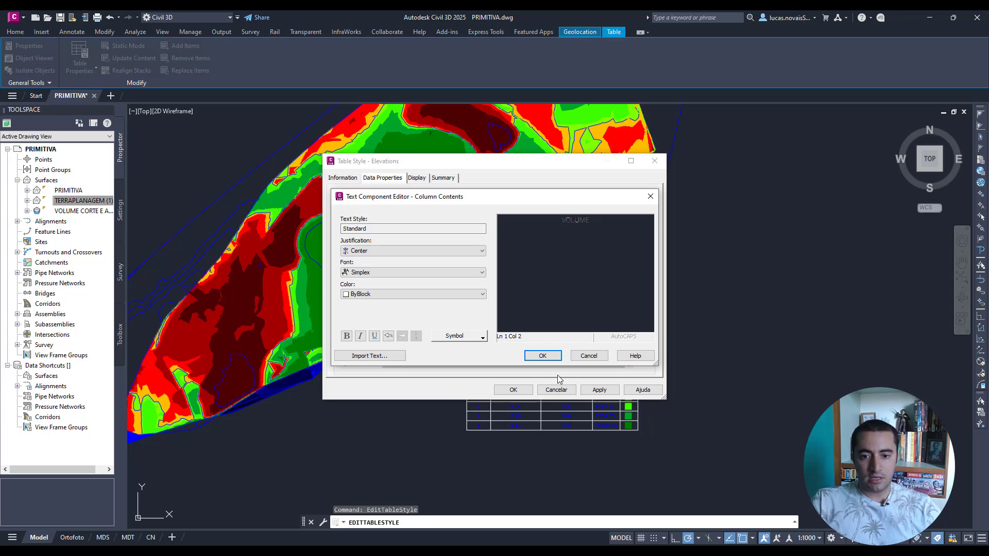
click(543, 356)
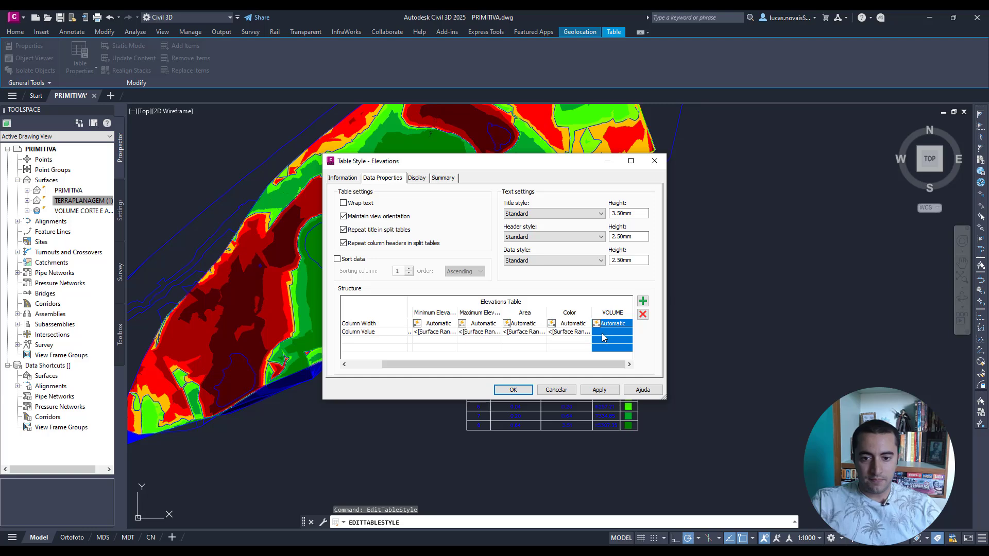
Set the VOLUME column's value to the Surface Range Volume property in cubic meters with 0.01 precision
click(603, 334)
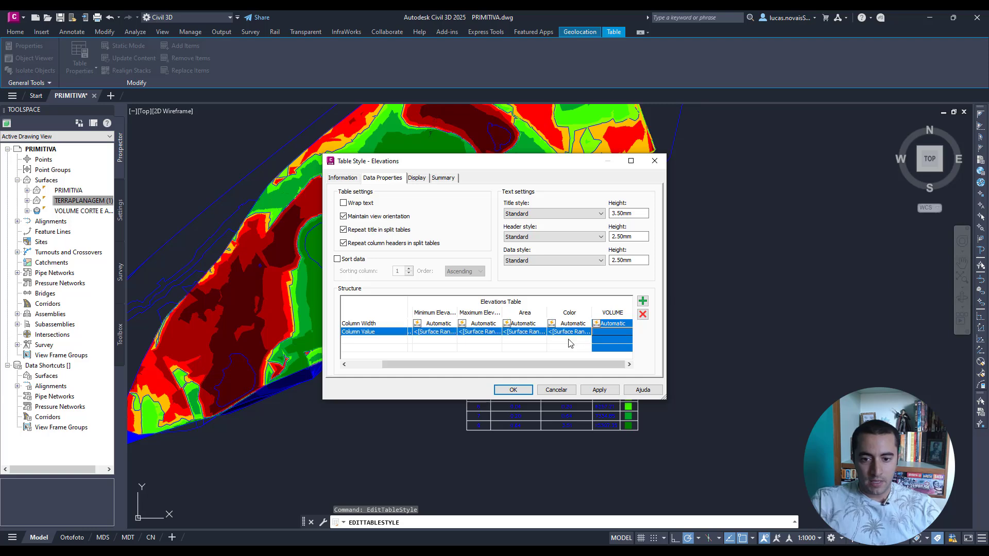
double_click(615, 337)
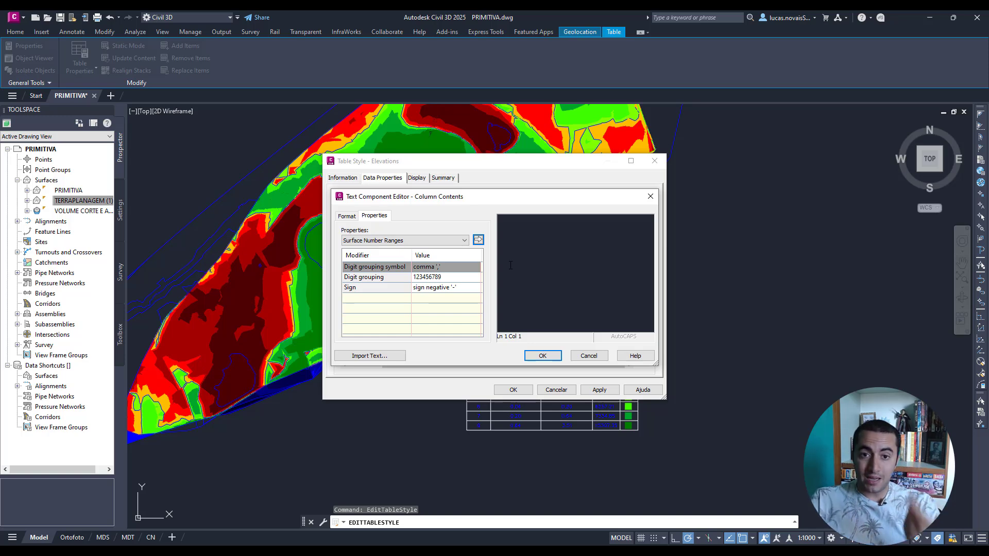
click(464, 240)
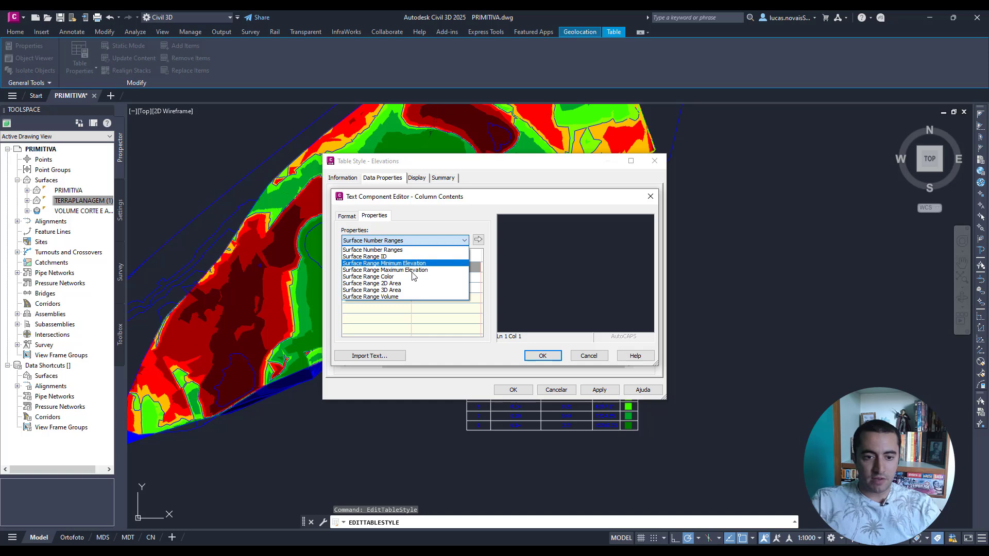
click(381, 297)
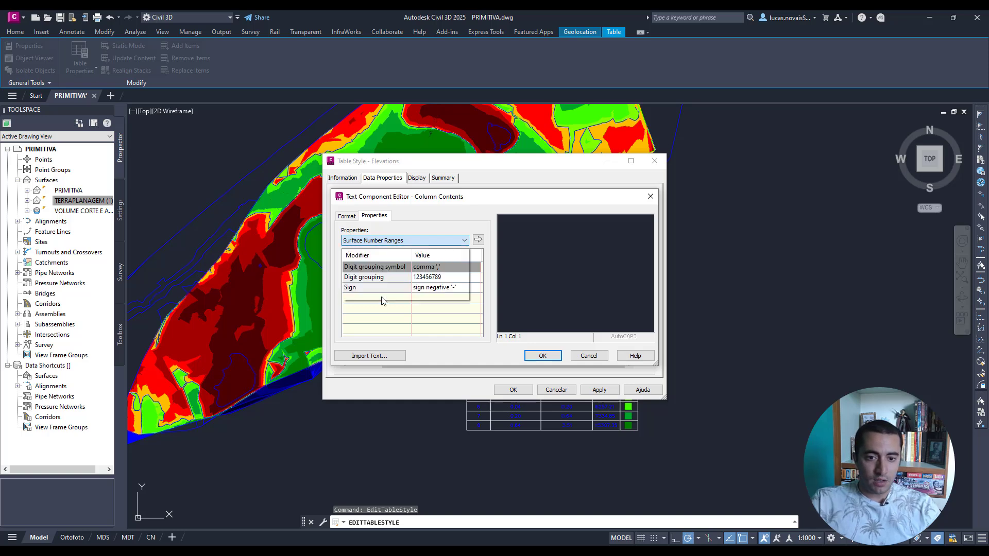
click(399, 246)
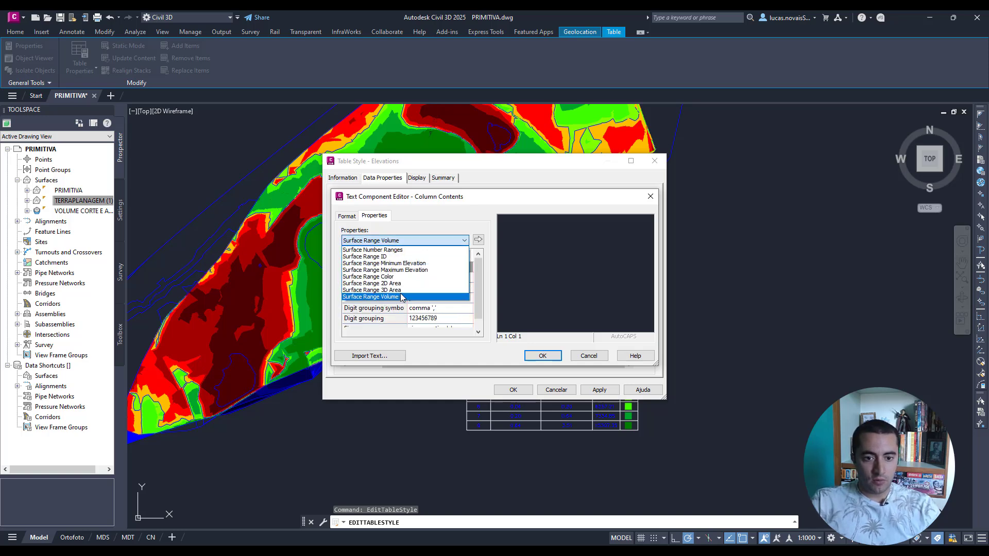
click(403, 297)
click(478, 240)
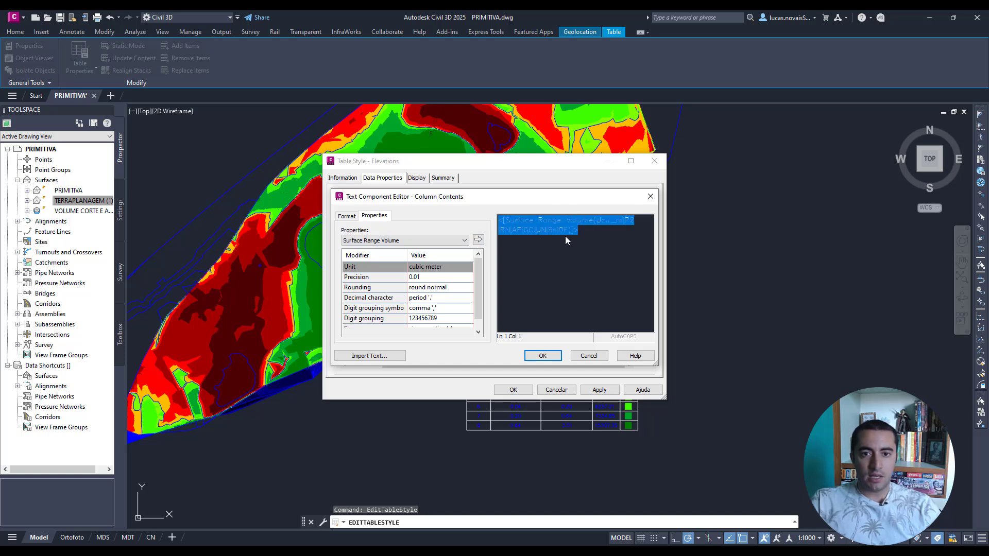
click(543, 356)
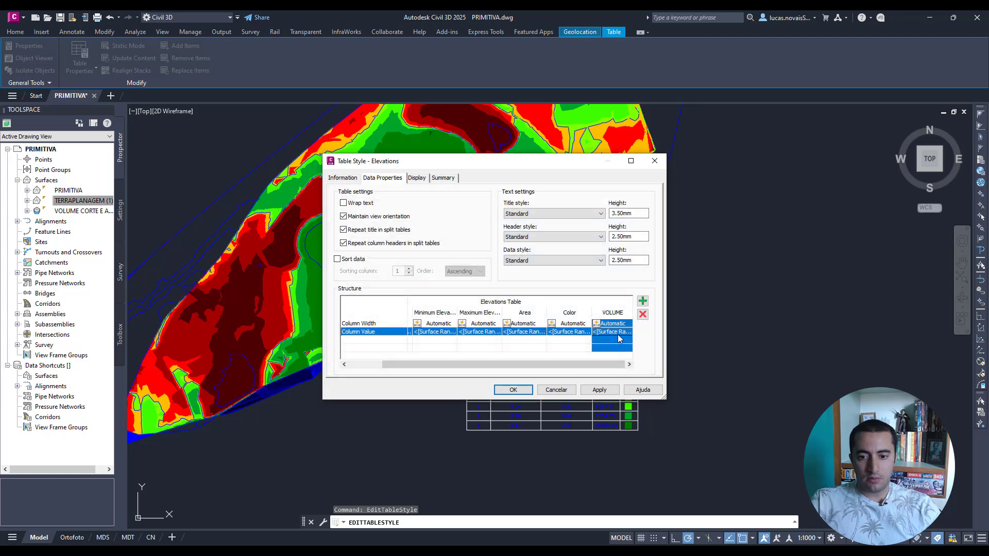
Delete the Minimum Elevation and Maximum Elevation columns from the table structure
mouse_move(510, 364)
mouse_down()
mouse_move(497, 366)
mouse_move(526, 370)
mouse_move(495, 370)
mouse_up()
click(467, 313)
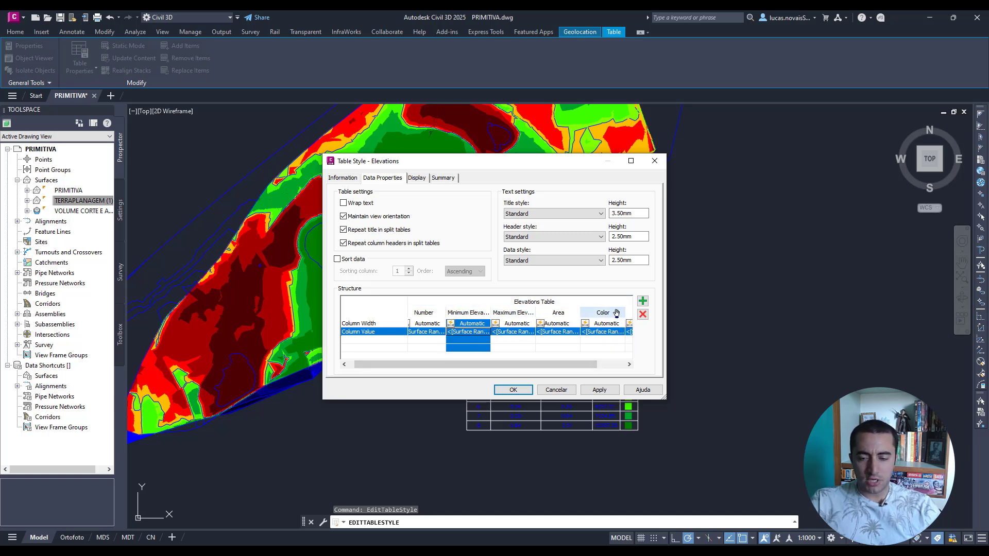
click(642, 315)
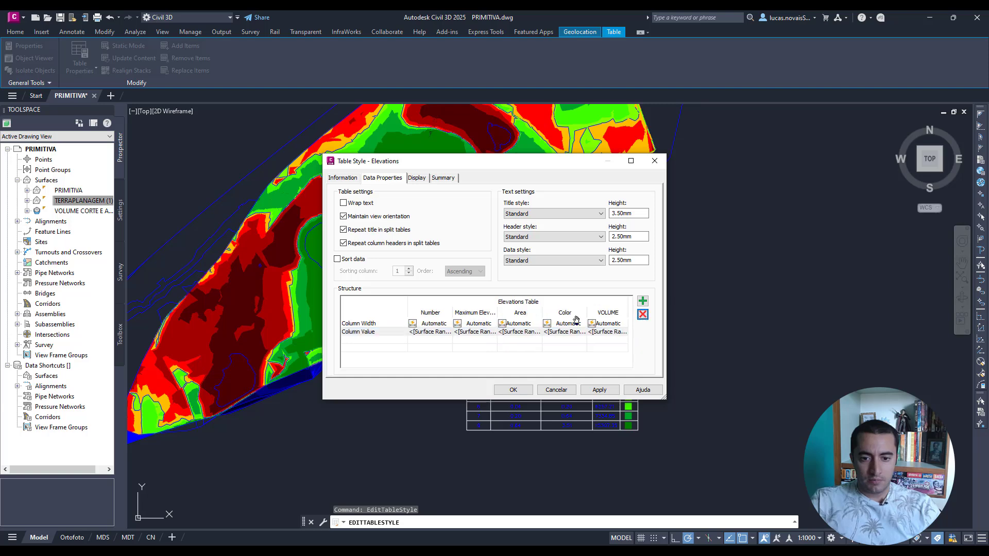
click(467, 312)
click(642, 316)
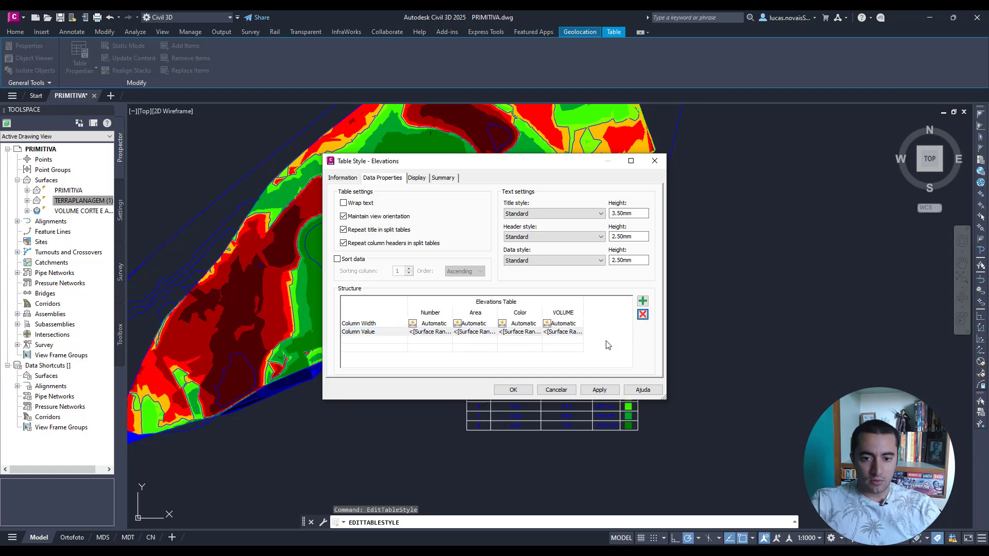
Rename the Area column header to ÁREA (m²)
double_click(472, 313)
double_click(587, 227)
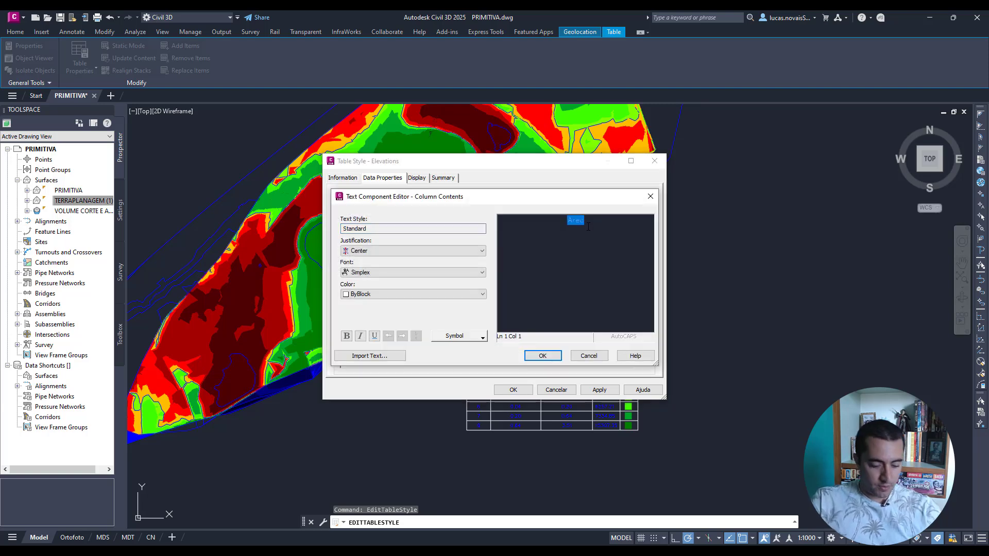
text(AREA)
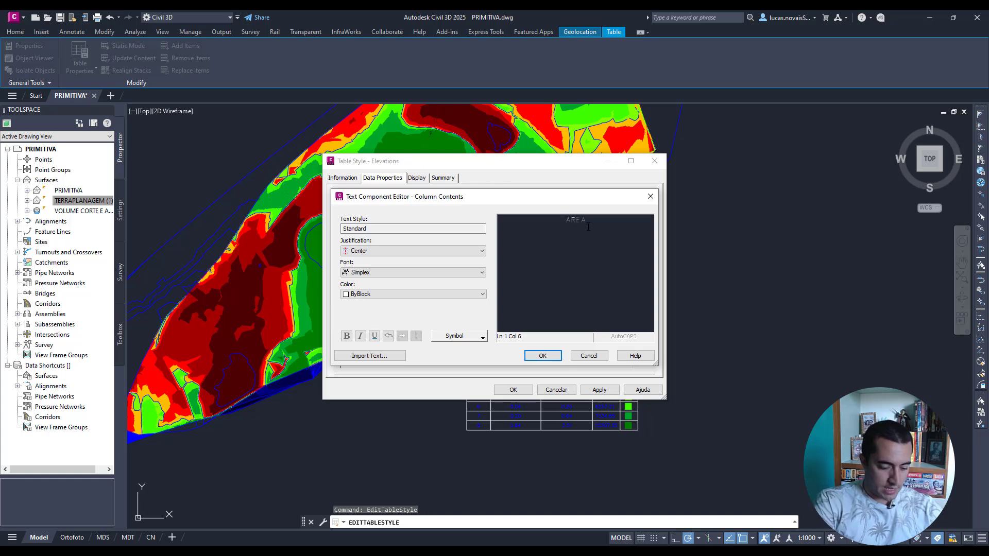
text( (m²))
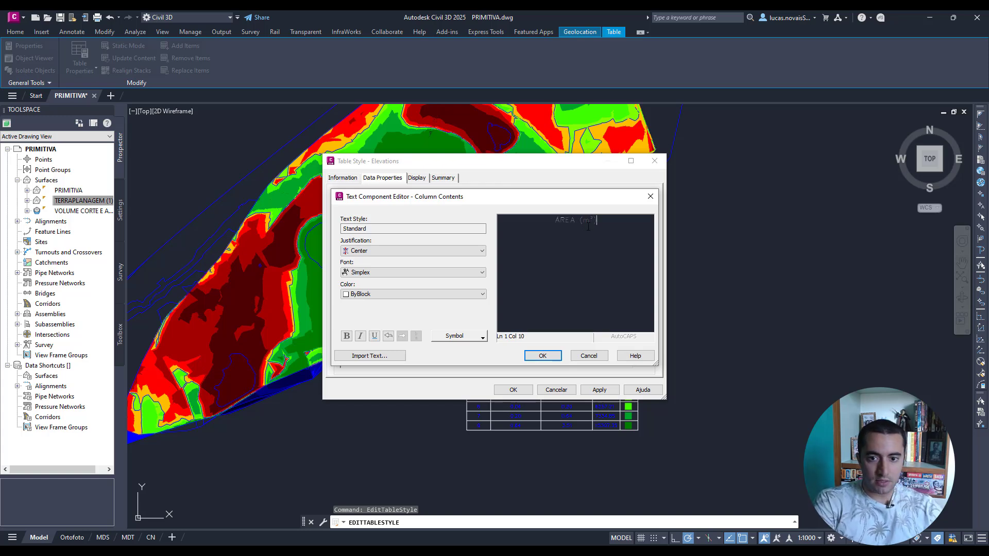
click(542, 356)
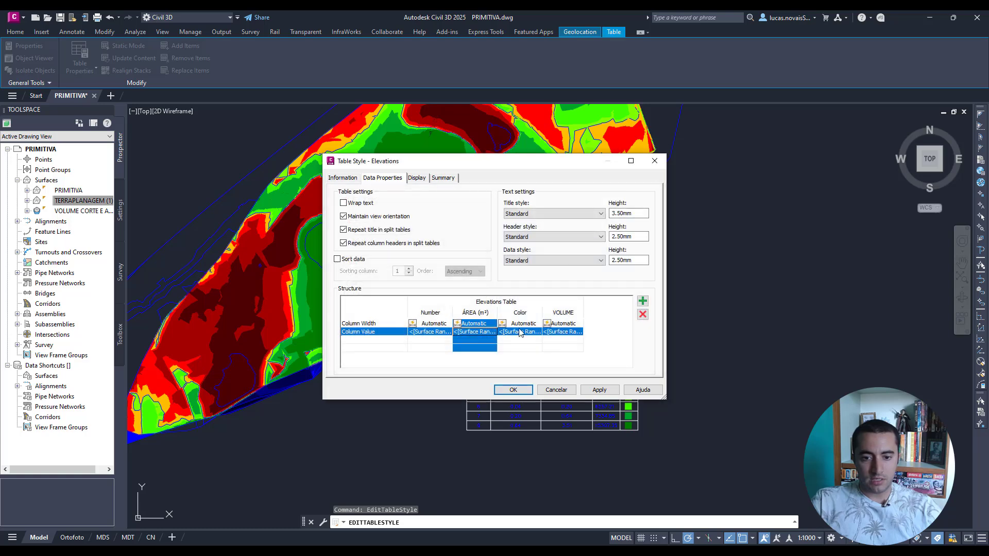
Rename the Color column header to COR and move the VOLUME column ahead of it
click(522, 314)
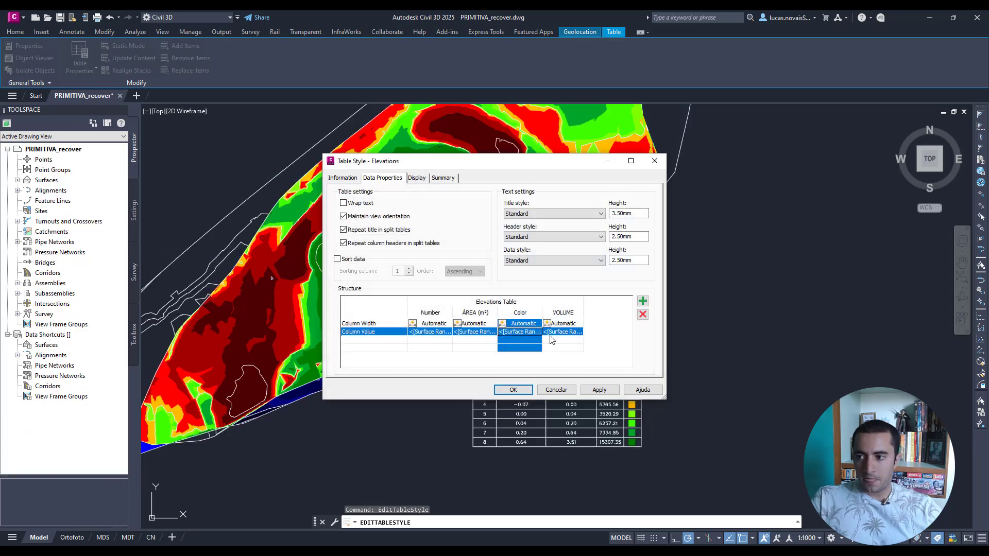
double_click(520, 313)
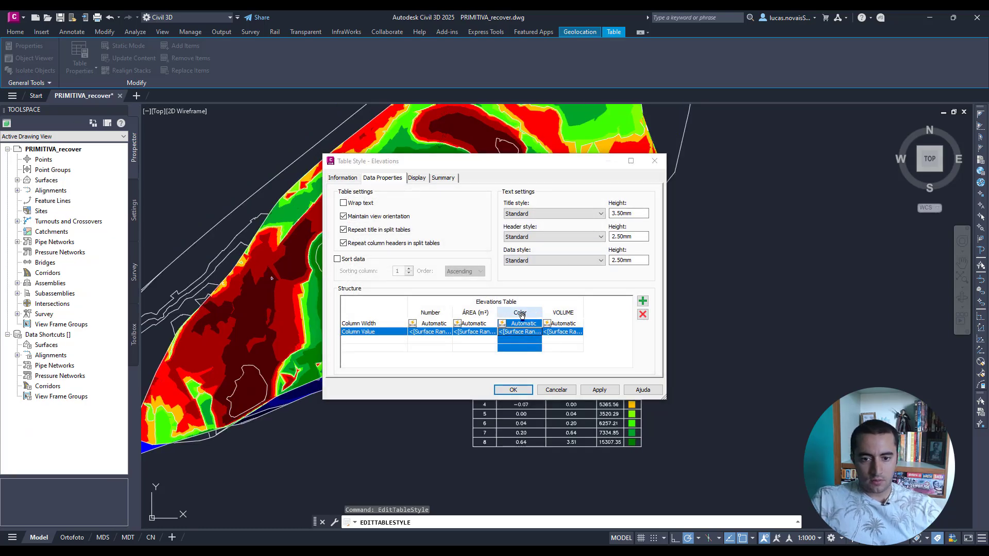
key(ctrl+a)
text(Co)
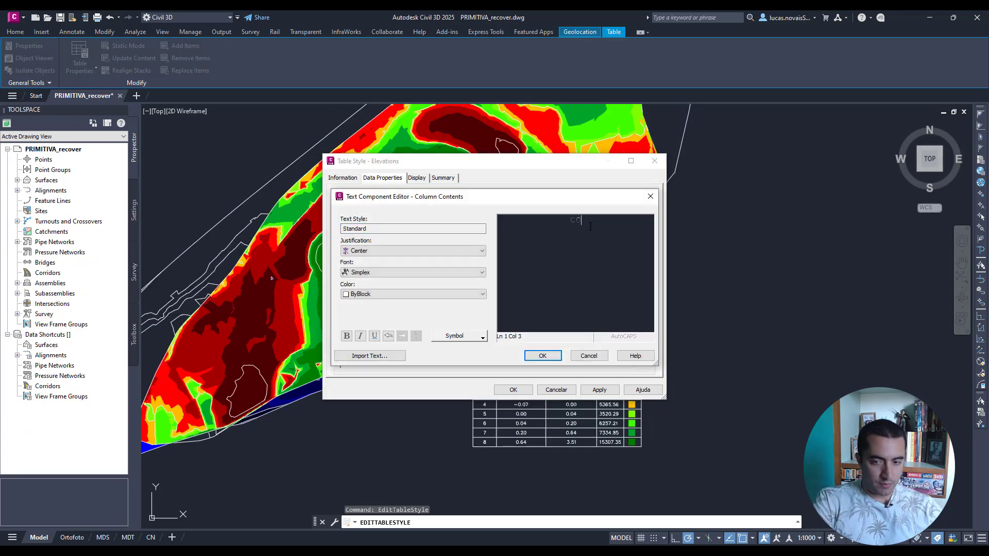
click(541, 356)
drag(561, 314, 526, 325)
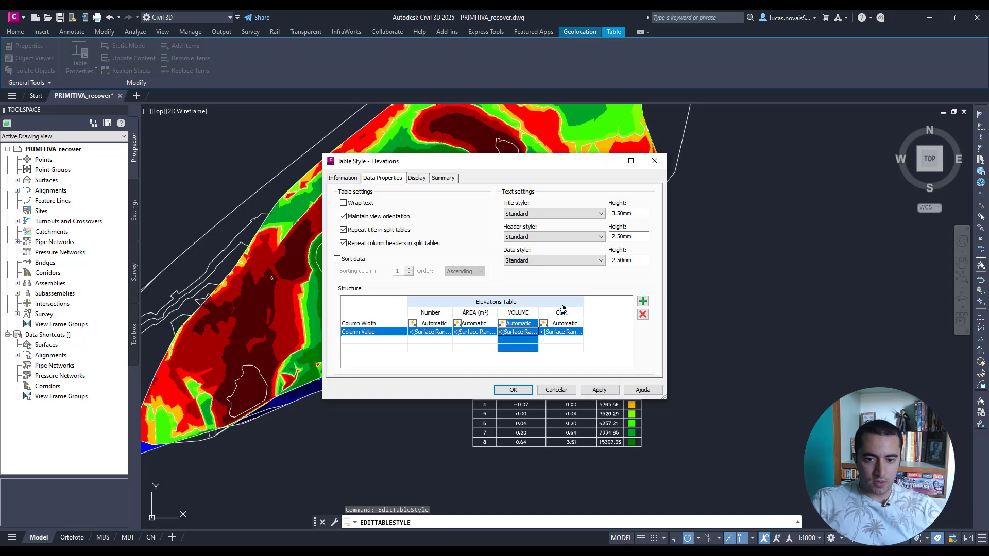
Rename the VOLUME column header to VOLUME (m³) and apply the table style changes
double_click(512, 314)
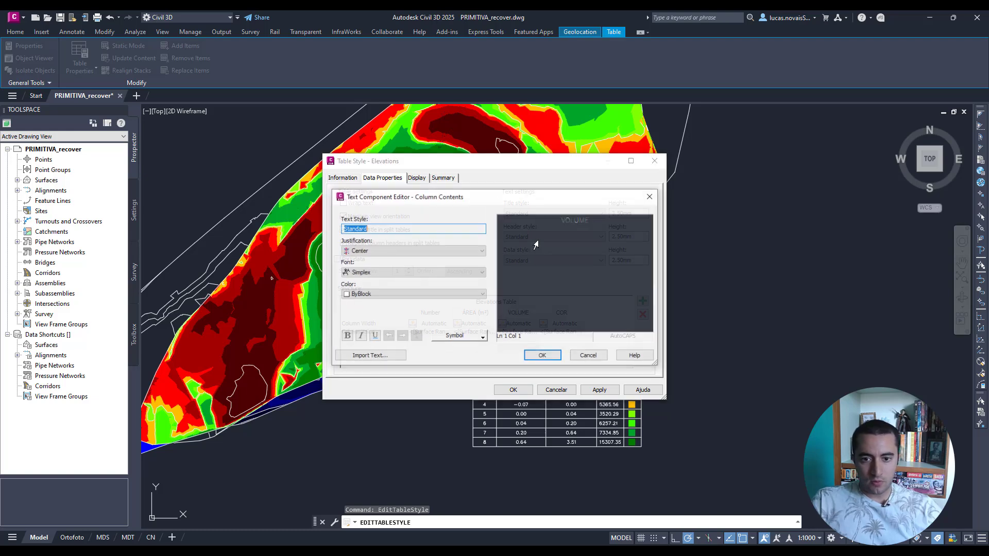
click(604, 234)
text(V(m)
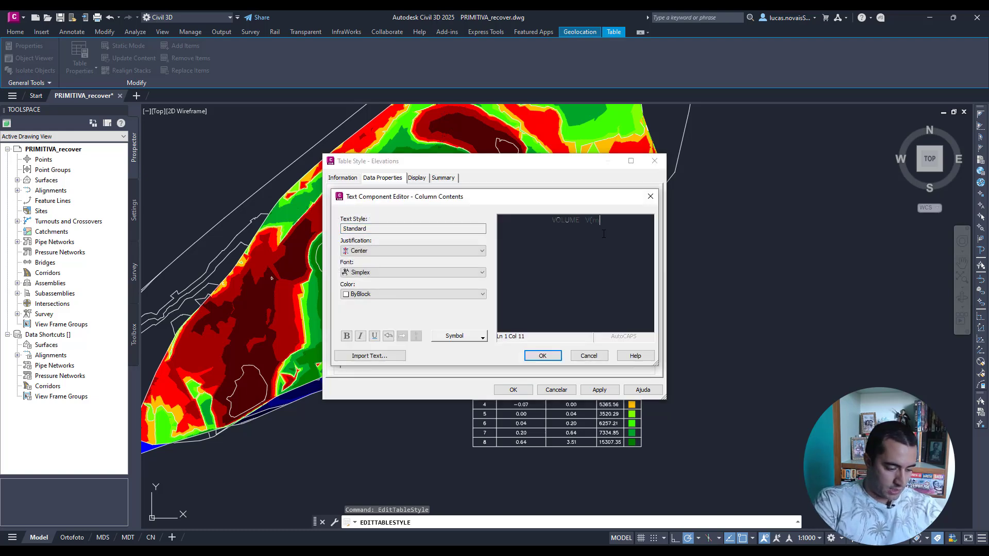
key(BackSpace)
key(BackSpace)
key(BackSpace)
key(BackSpace)
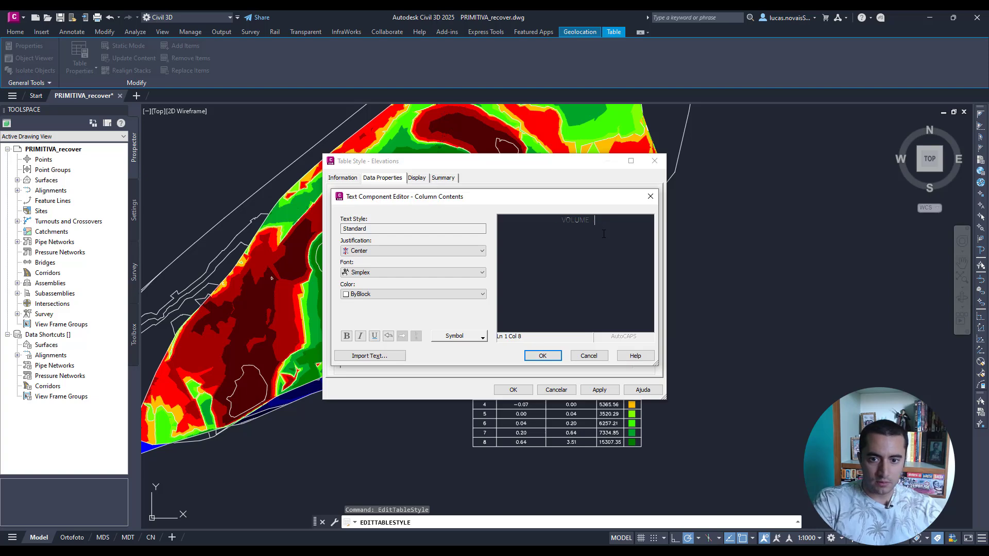
click(588, 355)
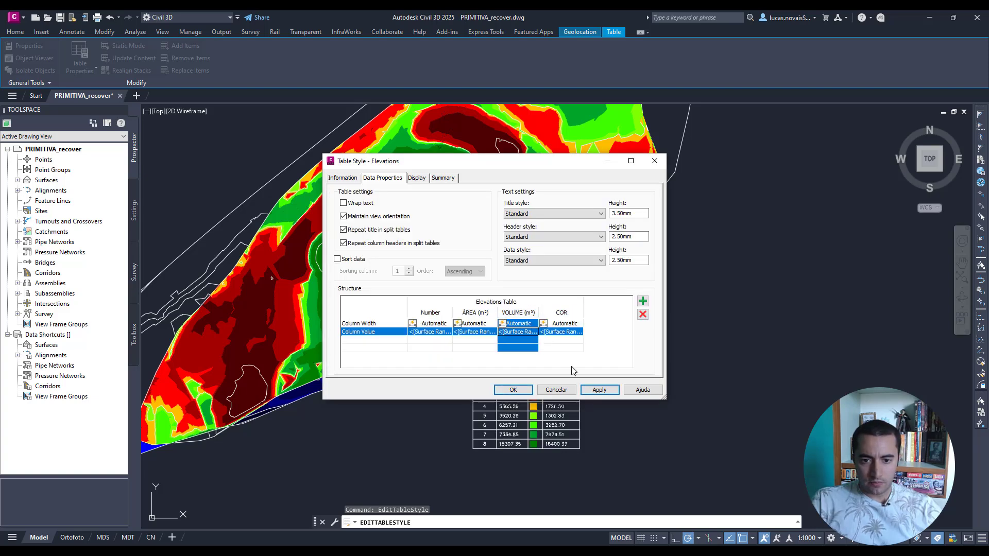
click(593, 391)
click(526, 391)
click(640, 423)
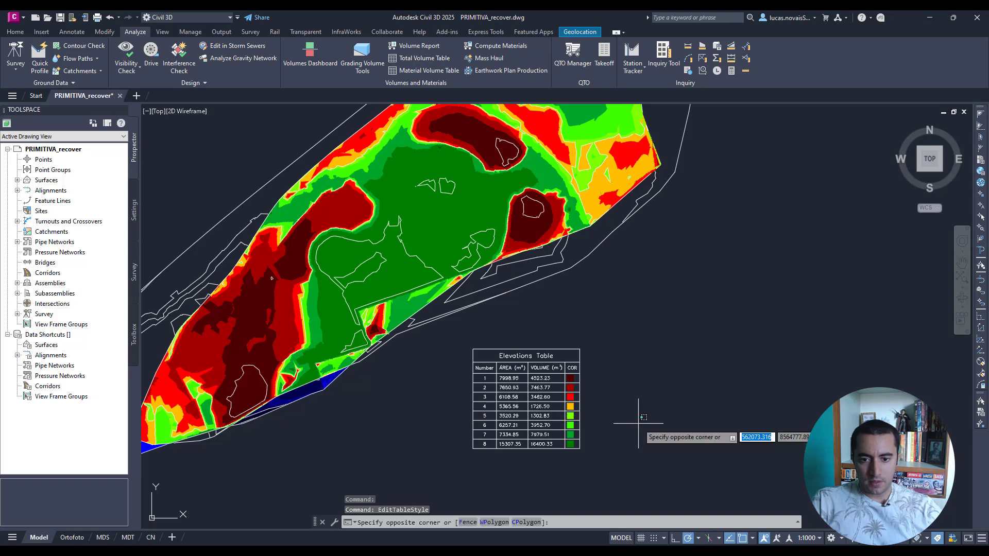
middle_drag(640, 423, 670, 417)
click(671, 417)
key(Escape)
key(Escape)
Examine the area, volume and color of each range in the elevations table against the colored volume surface
scroll(613, 394, up, 4)
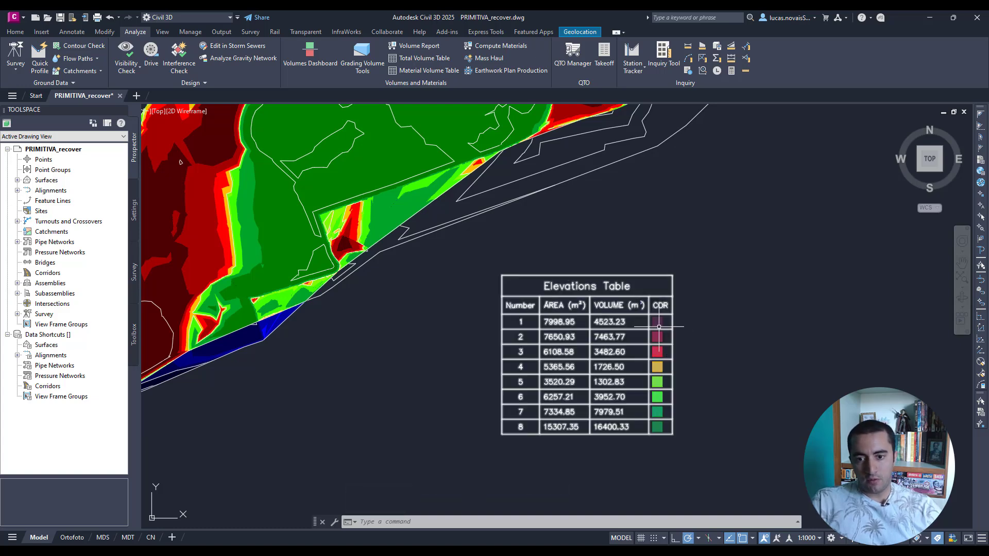
scroll(668, 361, down, 2)
scroll(668, 361, up, 3)
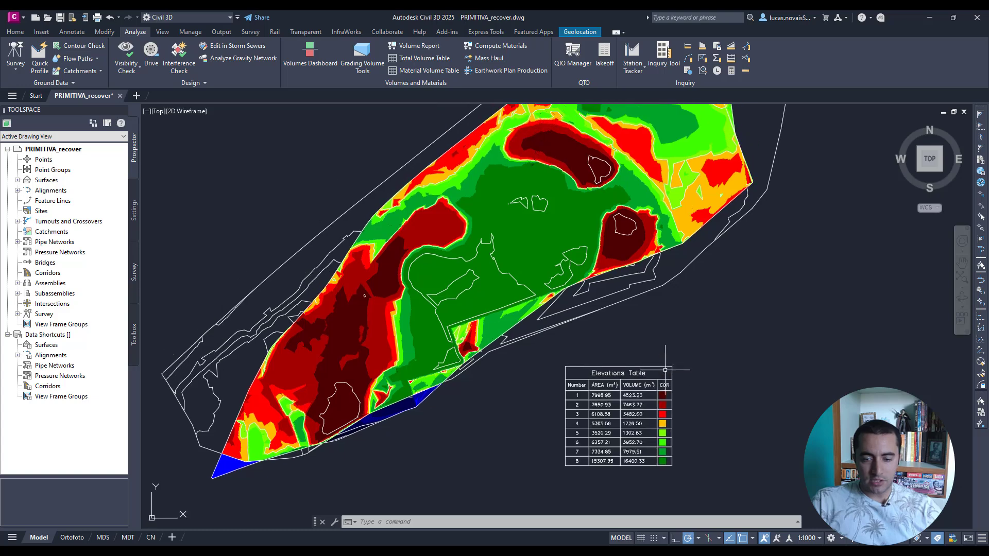
scroll(624, 407, down, 2)
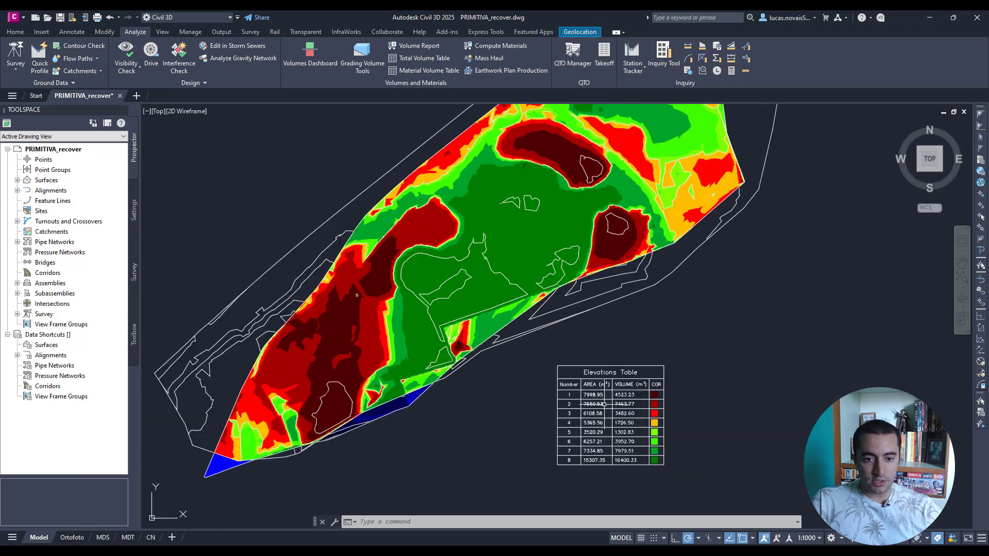
scroll(616, 395, up, 3)
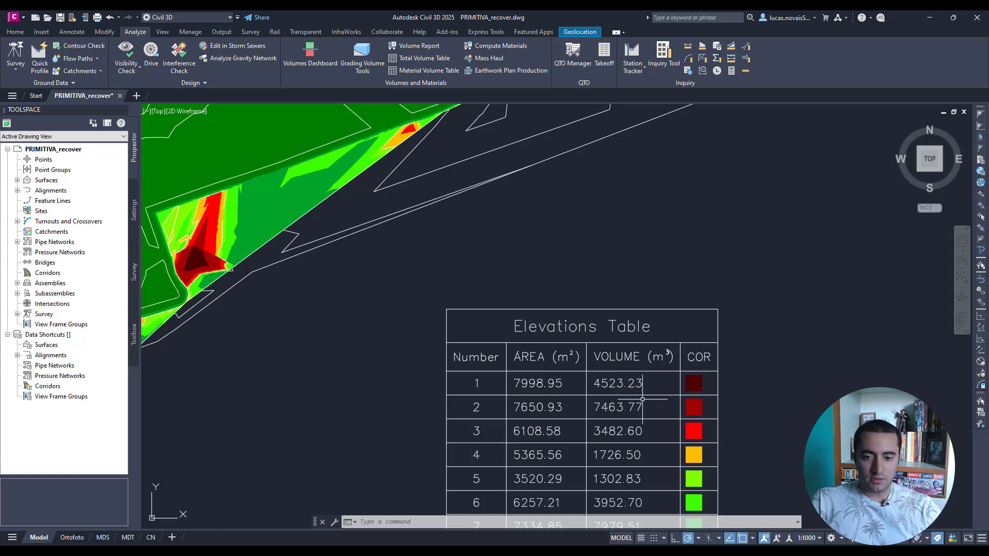
scroll(643, 399, down, 3)
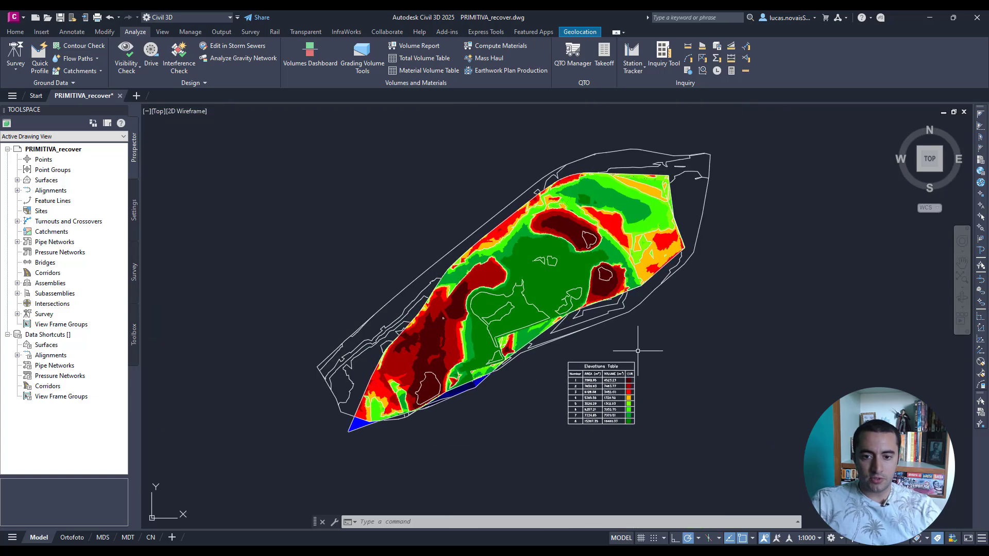
scroll(638, 350, up, 2)
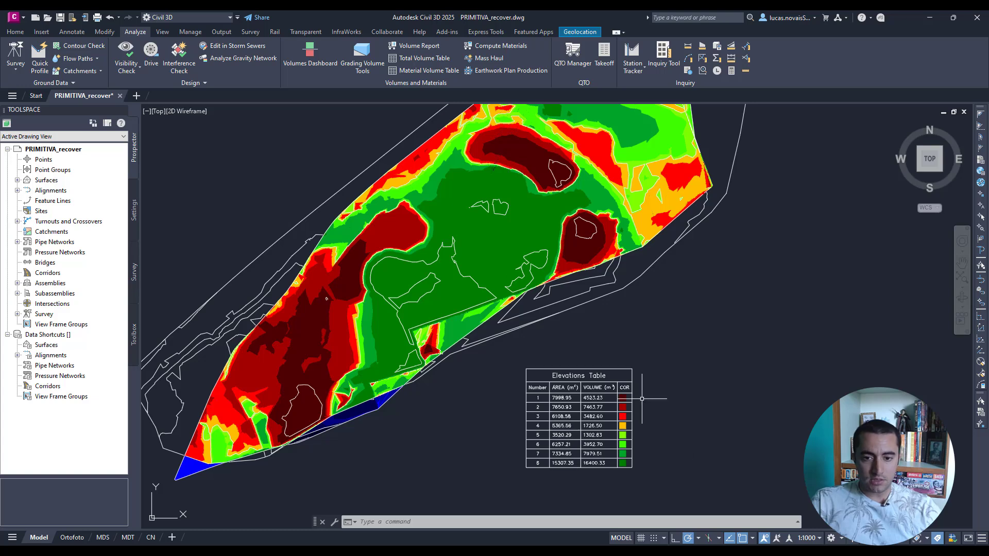
scroll(642, 399, down, 3)
scroll(625, 403, up, 2)
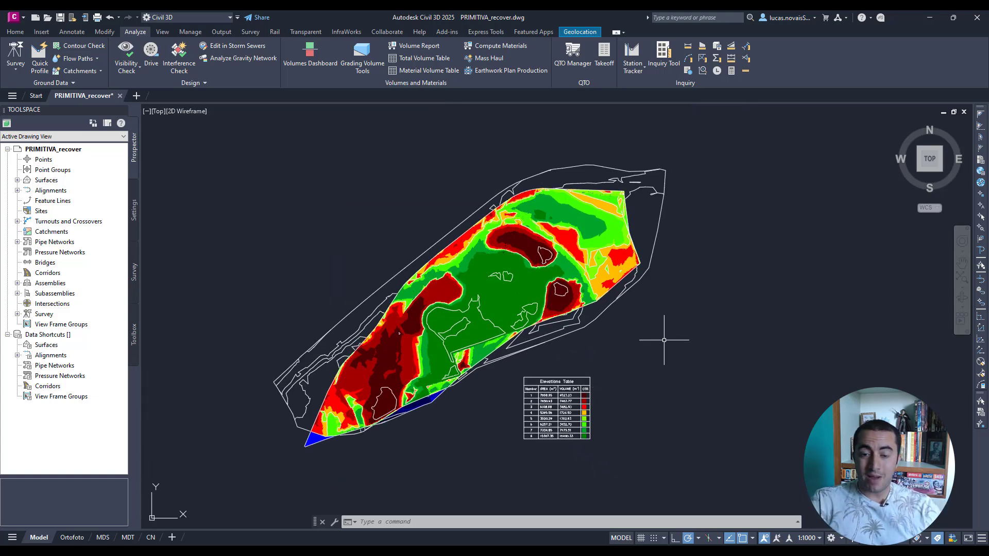
Regenerate the elevation analysis of the VOLUME CORTE E ATERRO surface with 2 ranges
click(536, 259)
mouse_move(533, 257)
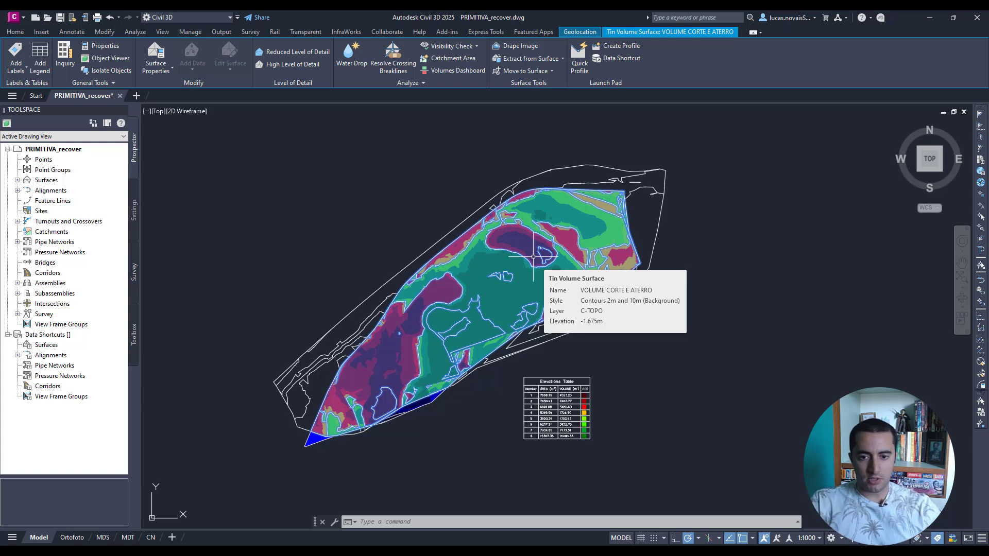
right_click(533, 256)
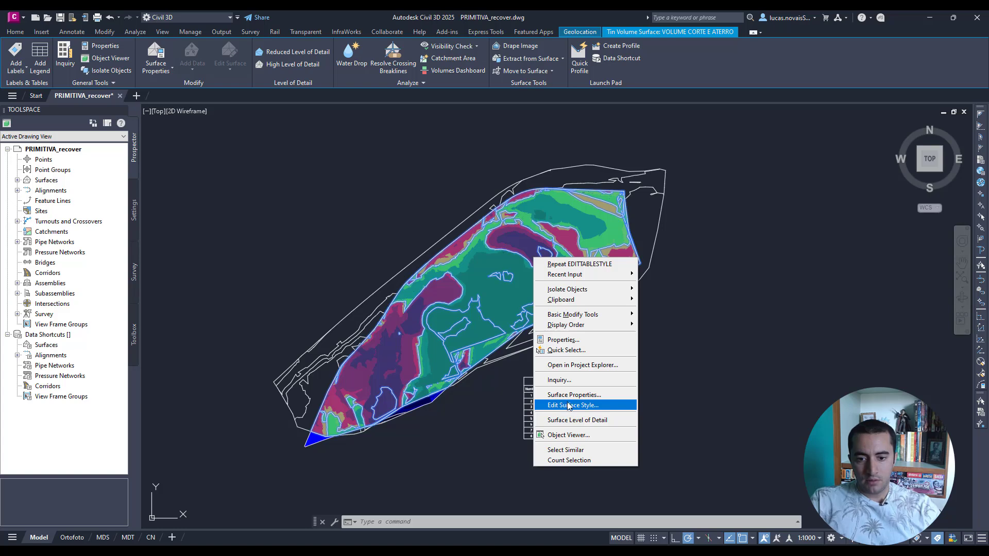
click(575, 394)
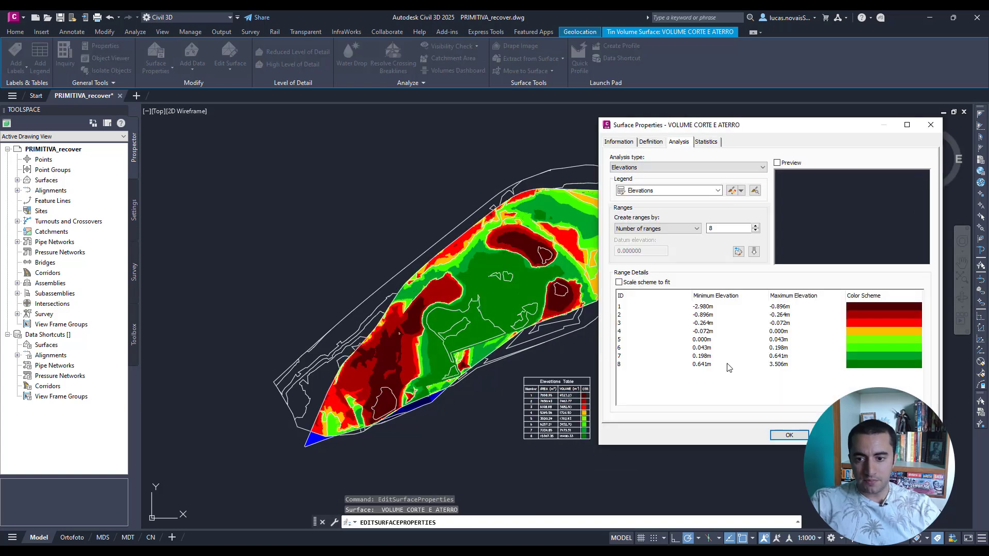
drag(723, 228, 689, 228)
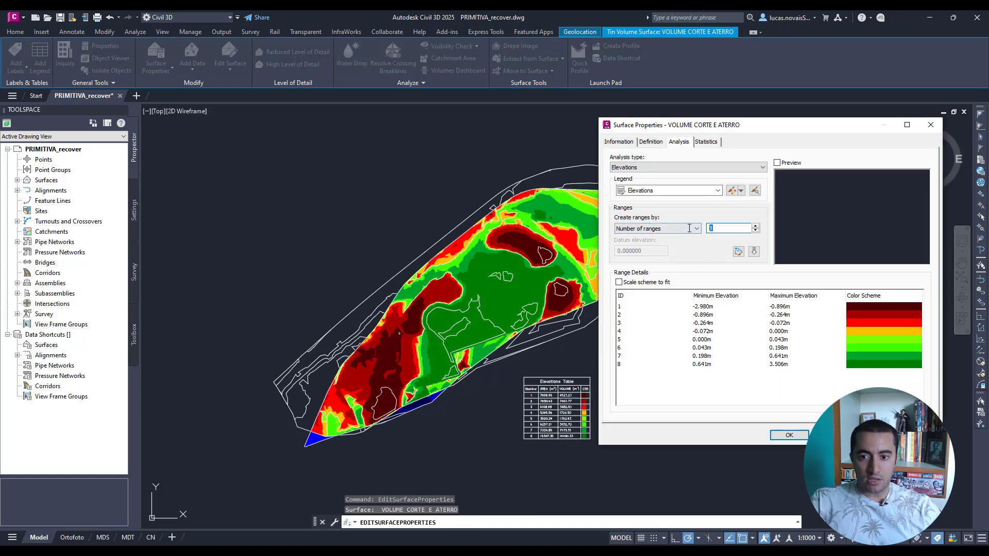
text(2)
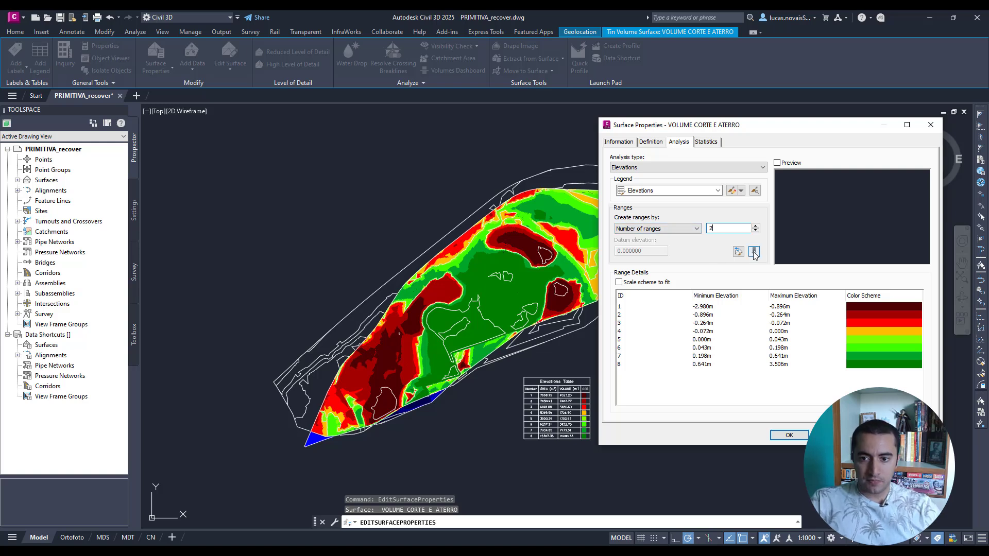
click(753, 252)
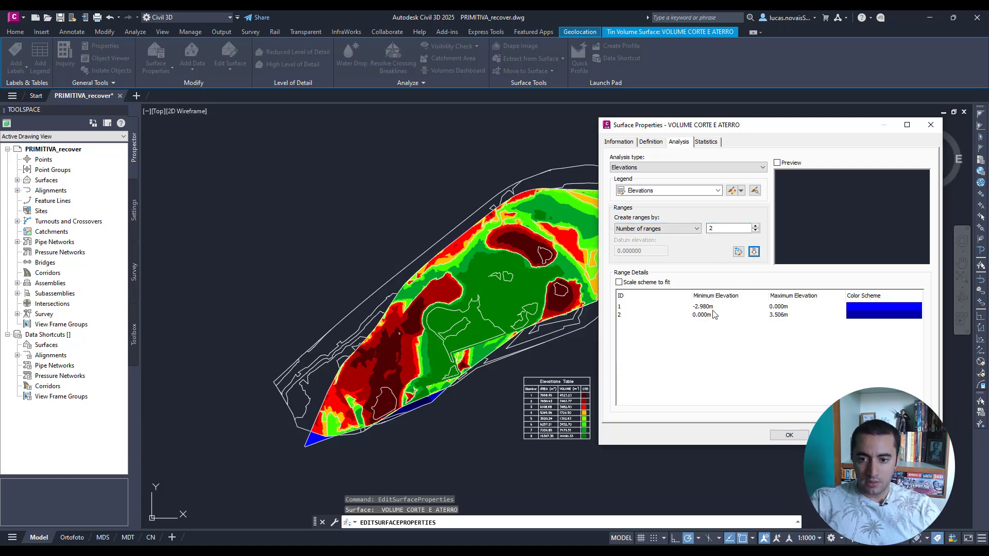
Set the color of elevation range 1, below 0.000 m, to light pink
click(780, 308)
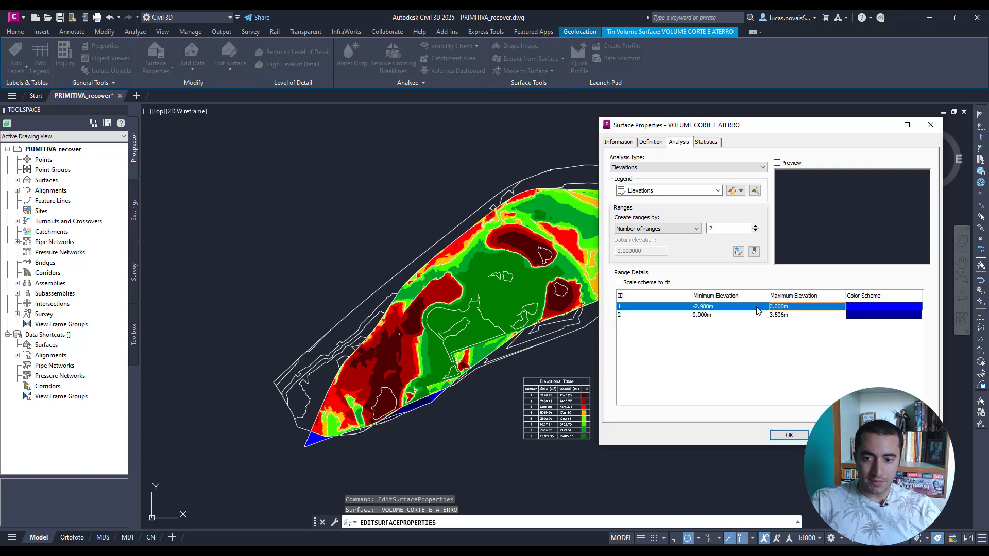
click(719, 316)
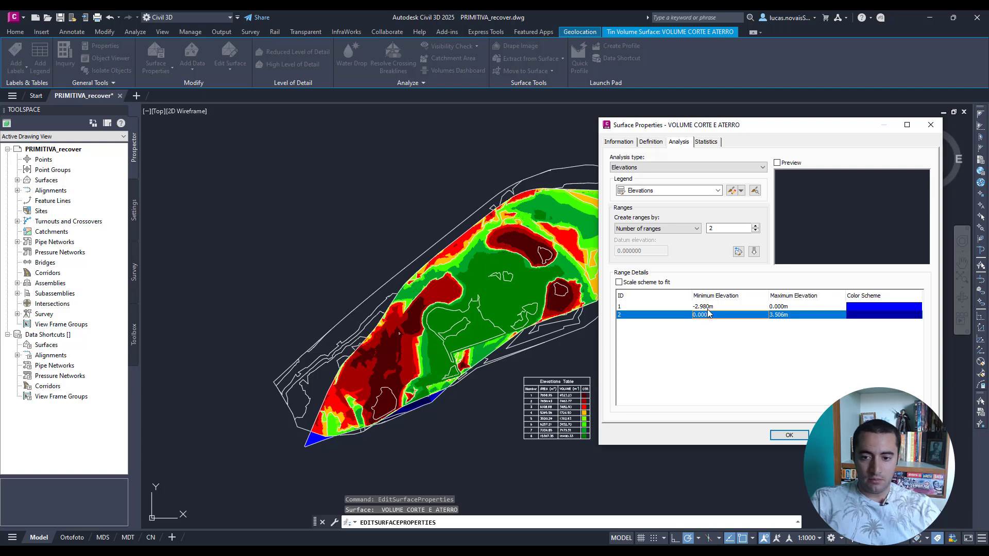
key(Up)
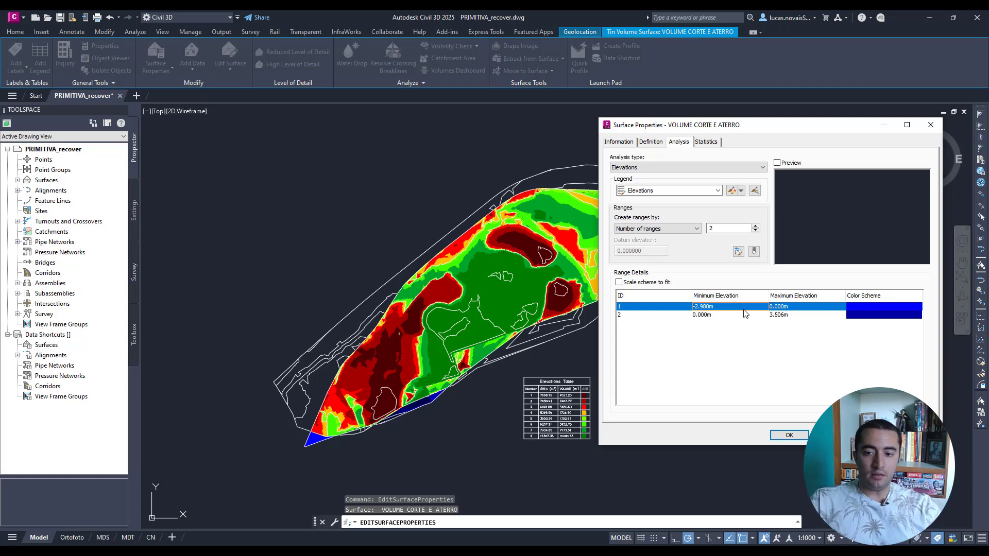
click(761, 317)
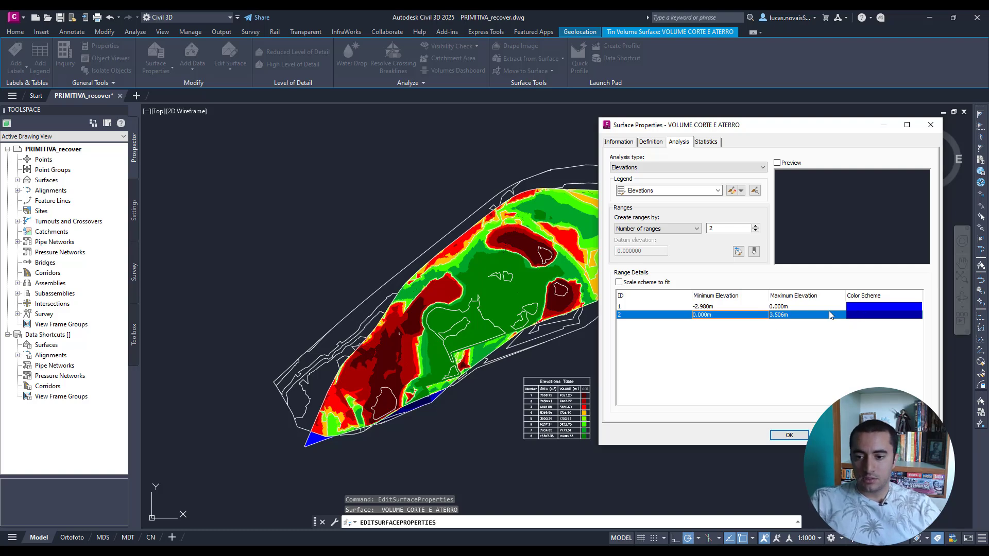
click(786, 309)
click(880, 311)
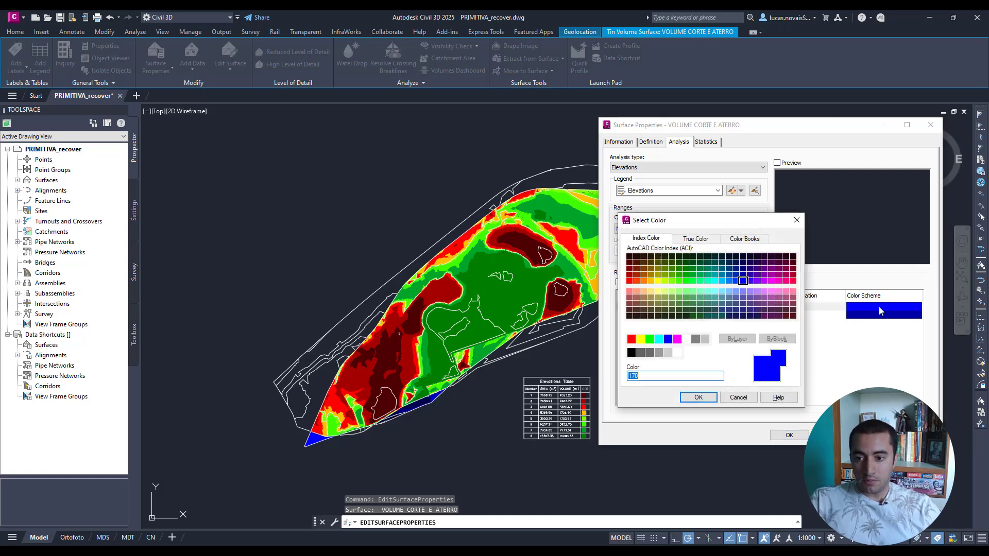
click(793, 291)
click(698, 398)
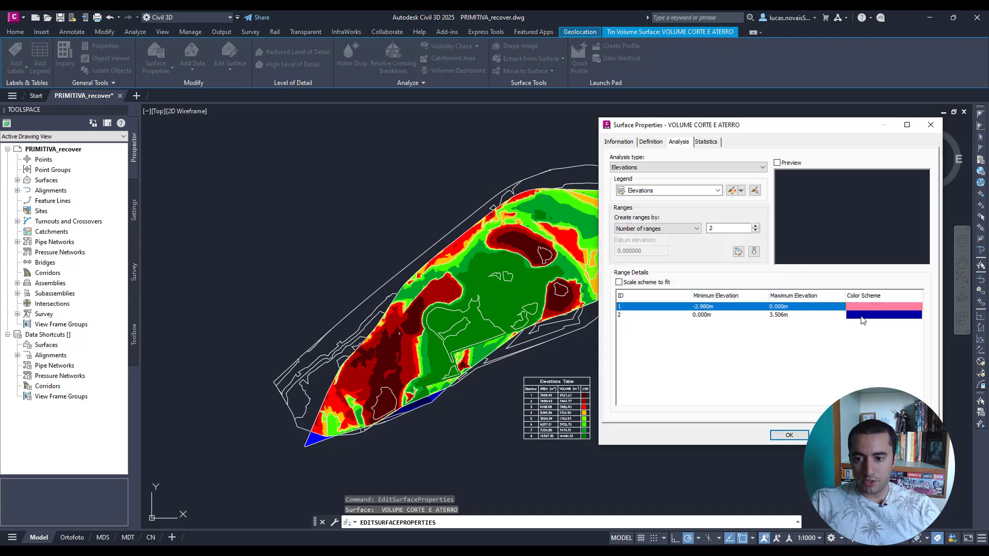
Set the color of elevation range 2, above 0.000 m, to light blue index color 141 and apply the surface properties
click(863, 316)
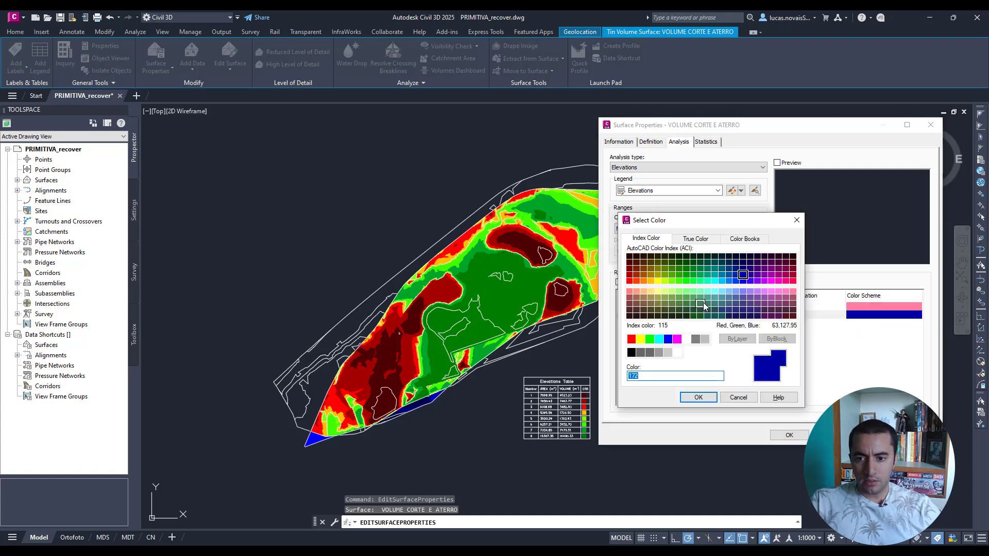
click(722, 291)
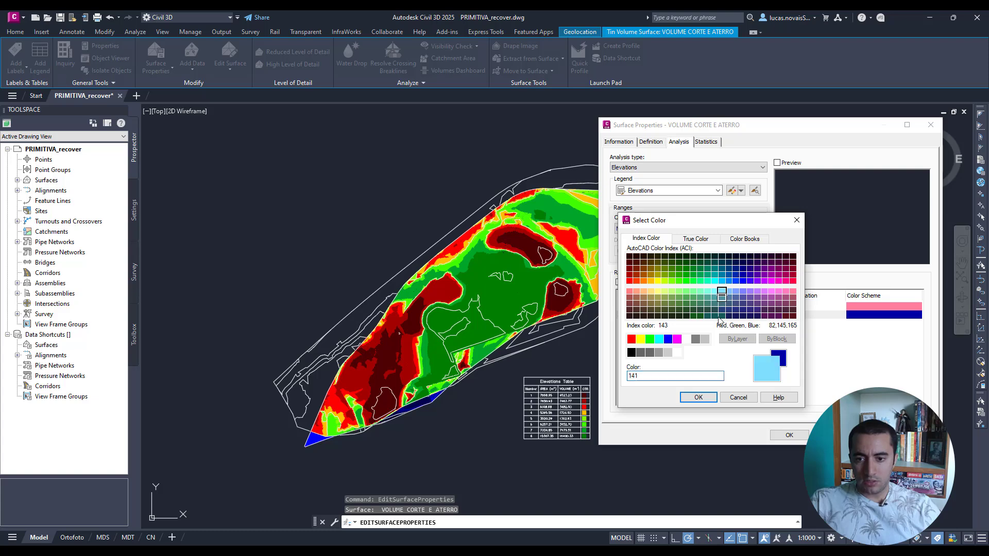
click(699, 397)
click(872, 436)
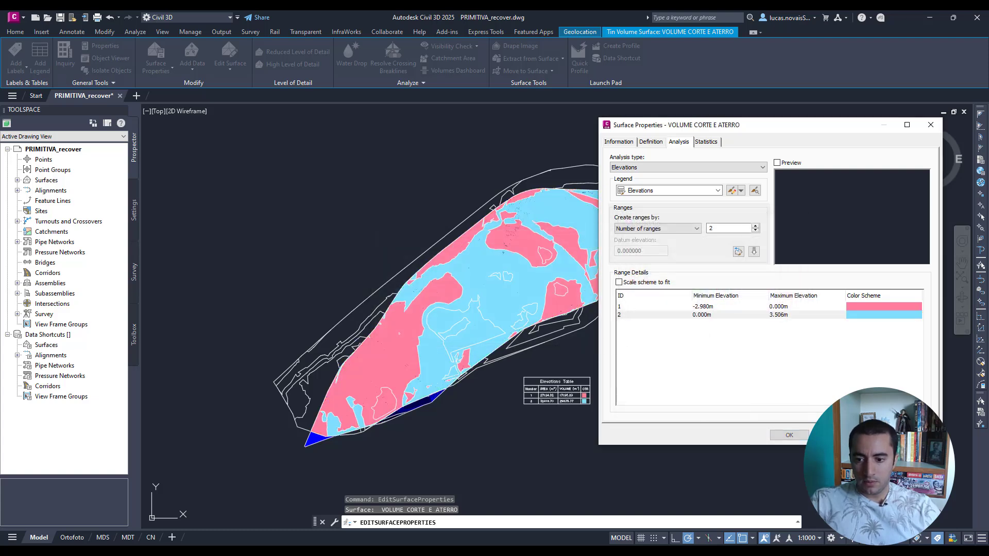
click(790, 436)
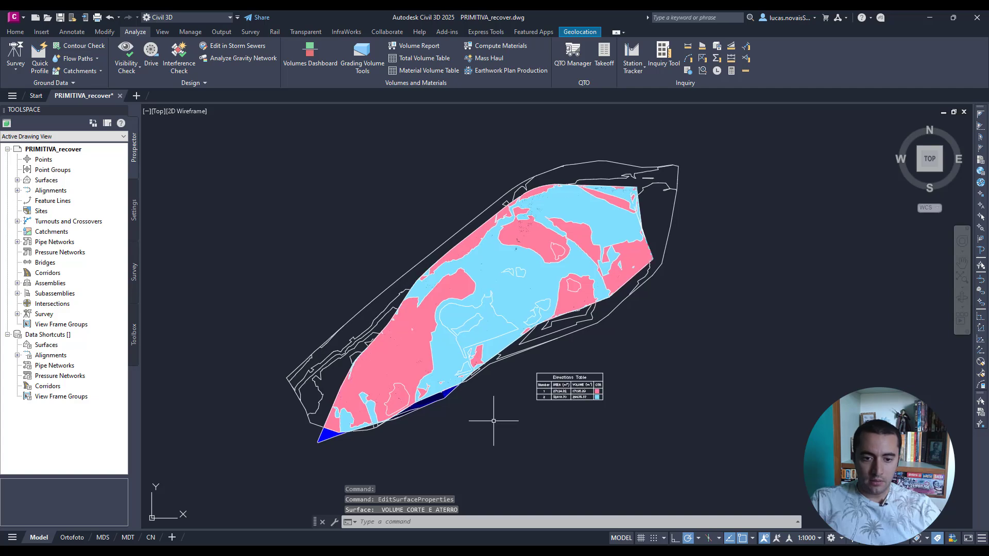
Examine the area and volume of the pink and light blue ranges in the elevations table and their zones on the surface
scroll(555, 381, up, 4)
scroll(599, 465, up, 2)
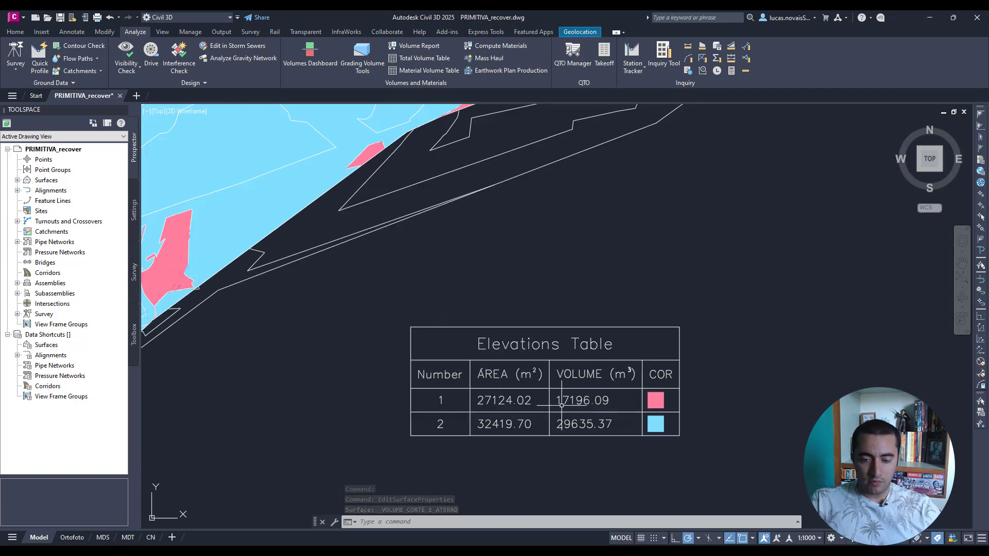
scroll(567, 440, down, 4)
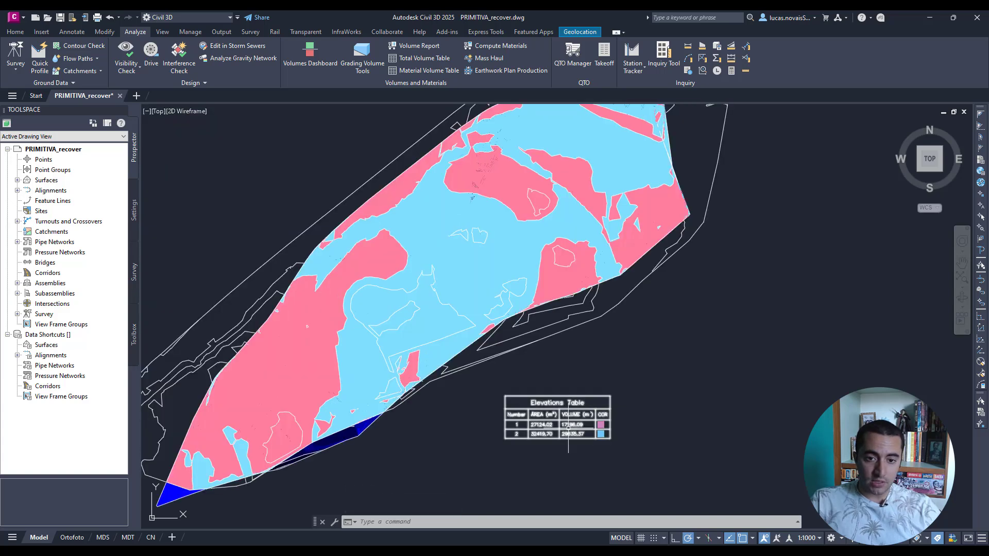
scroll(511, 193, down, 4)
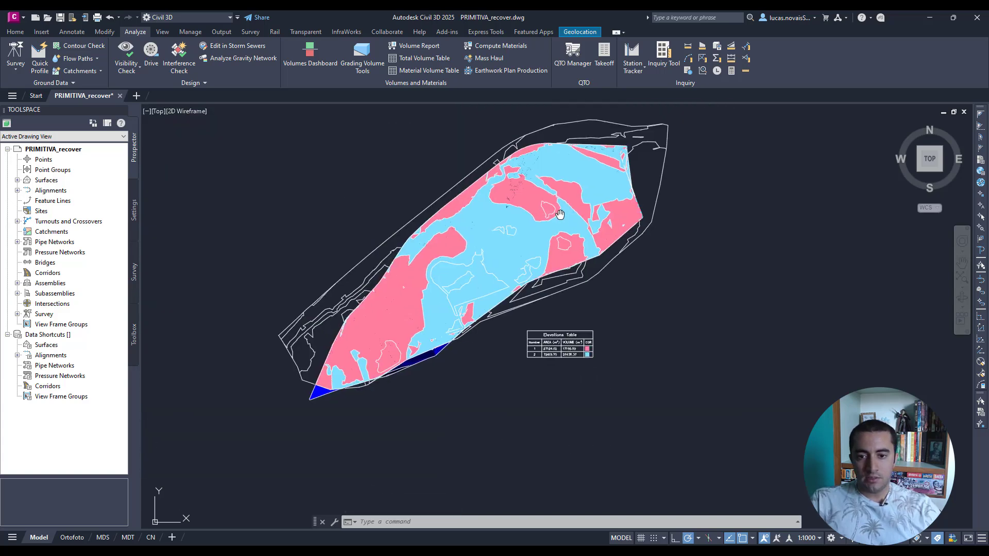
scroll(562, 196, up, 4)
scroll(479, 340, down, 2)
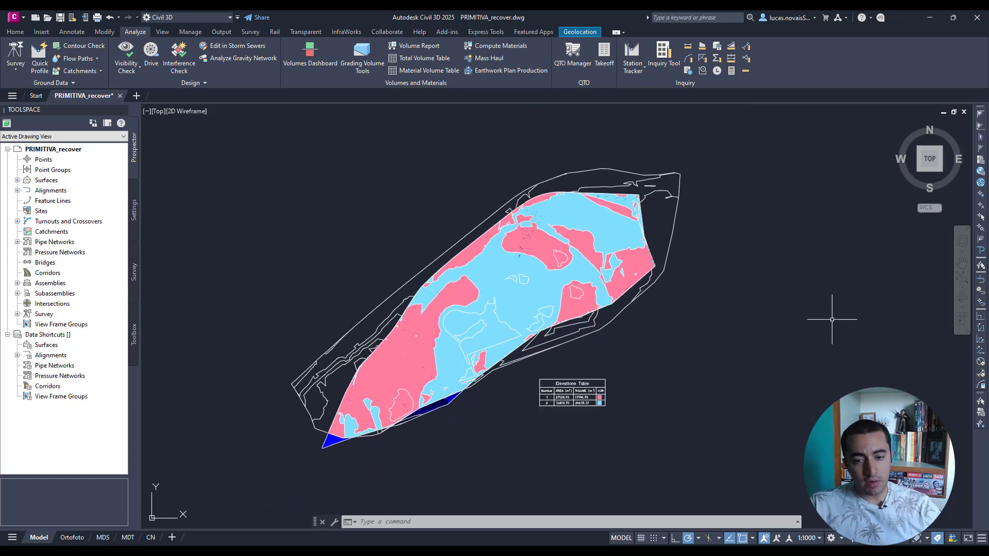
scroll(613, 399, up, 4)
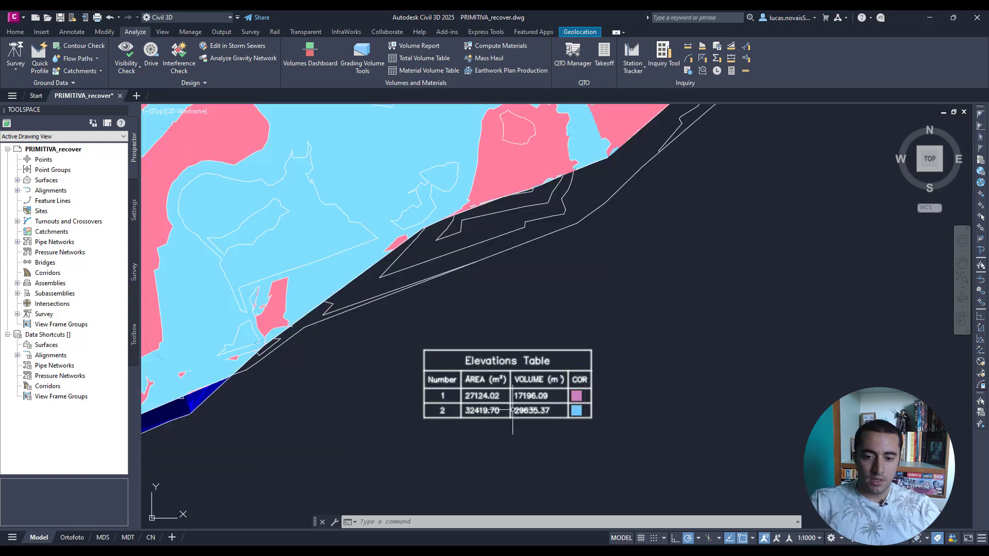
scroll(630, 339, down, 3)
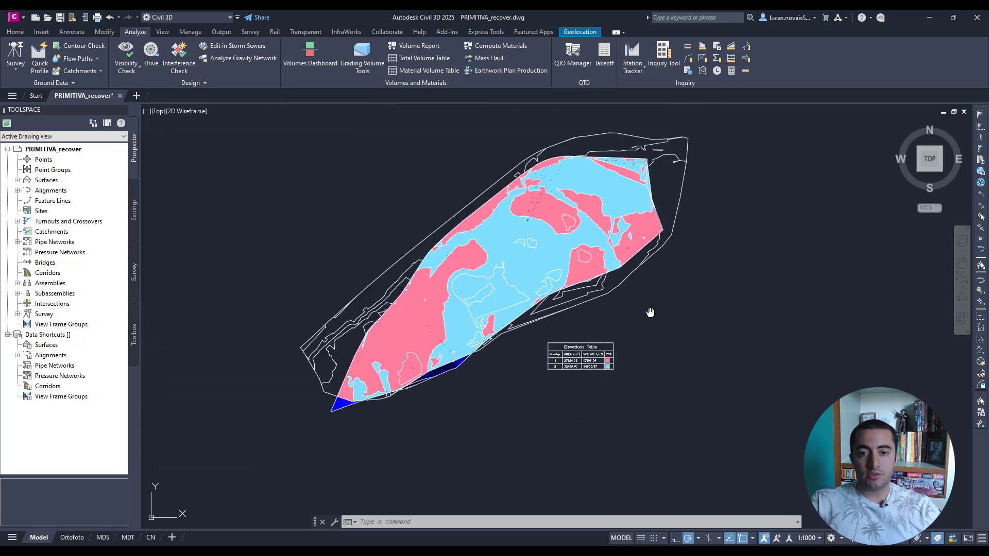
scroll(634, 332, down, 1)
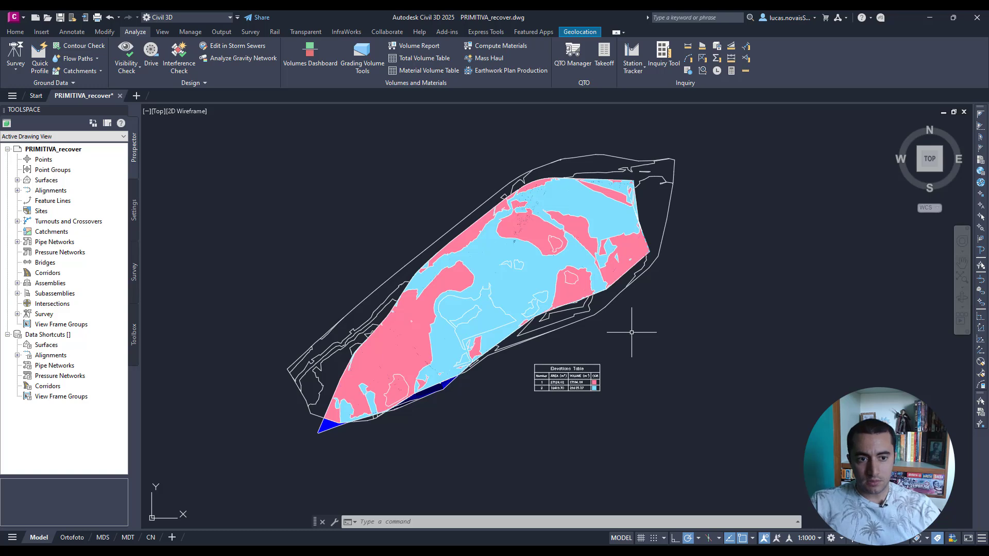